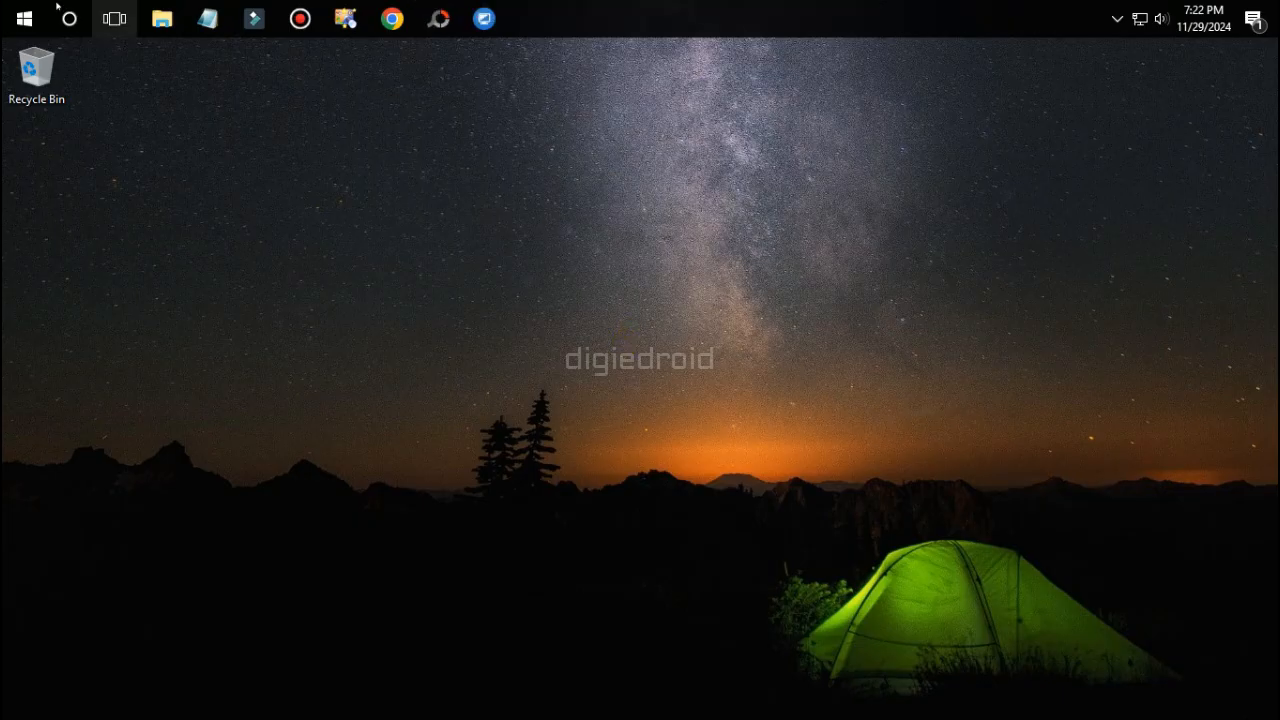
- Open File Explorer and go to the Compressed folder inside Downloads
right_click(36, 70)
click(100, 87)
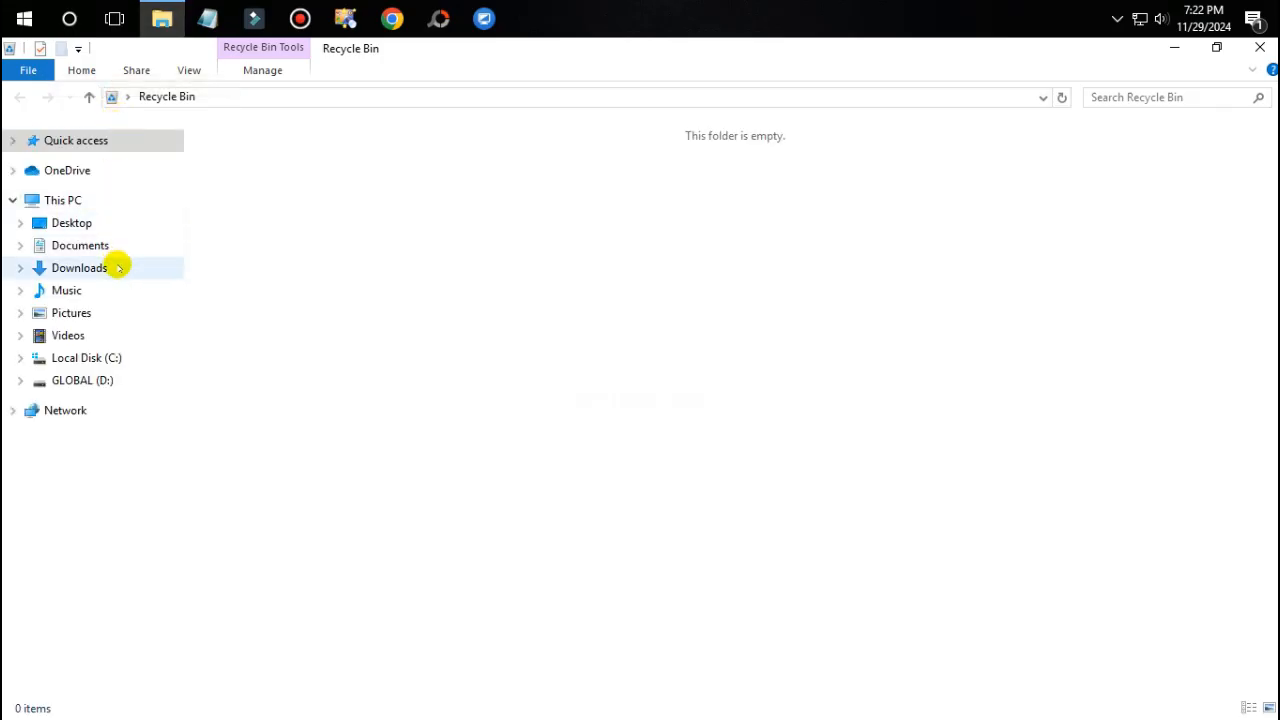
click(118, 268)
double_click(314, 143)
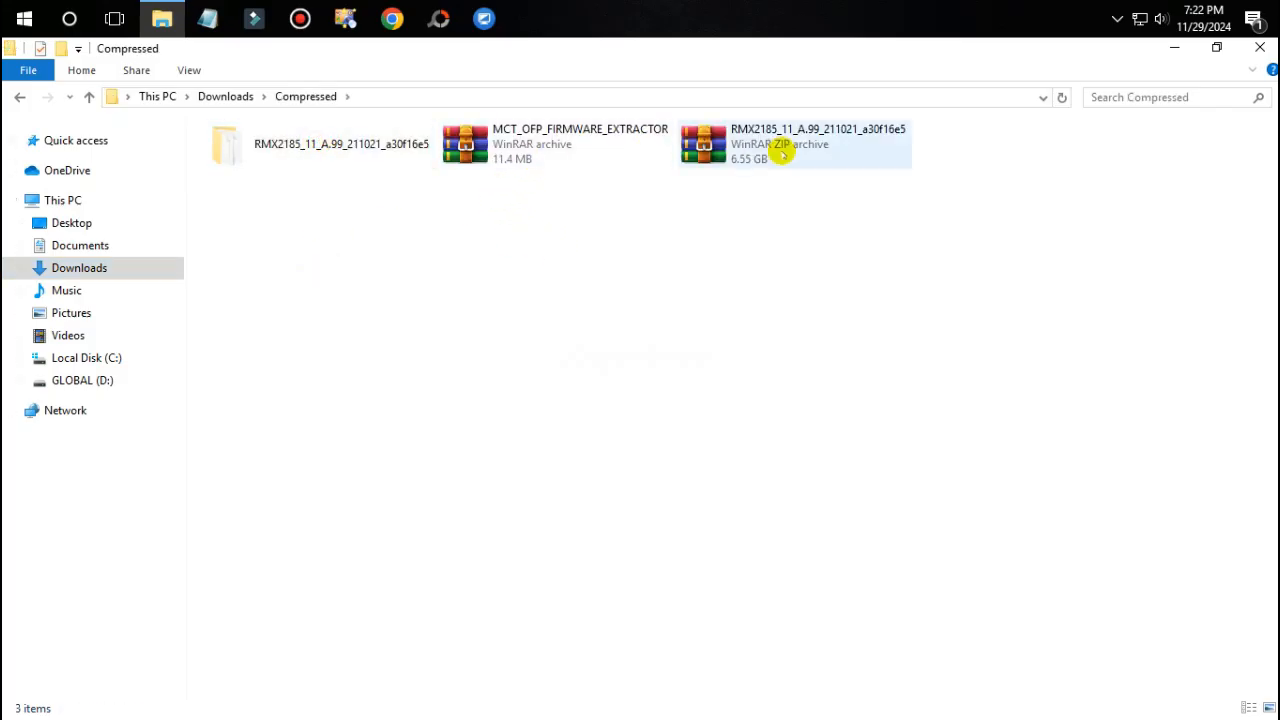
drag(786, 251, 418, 146)
click(467, 222)
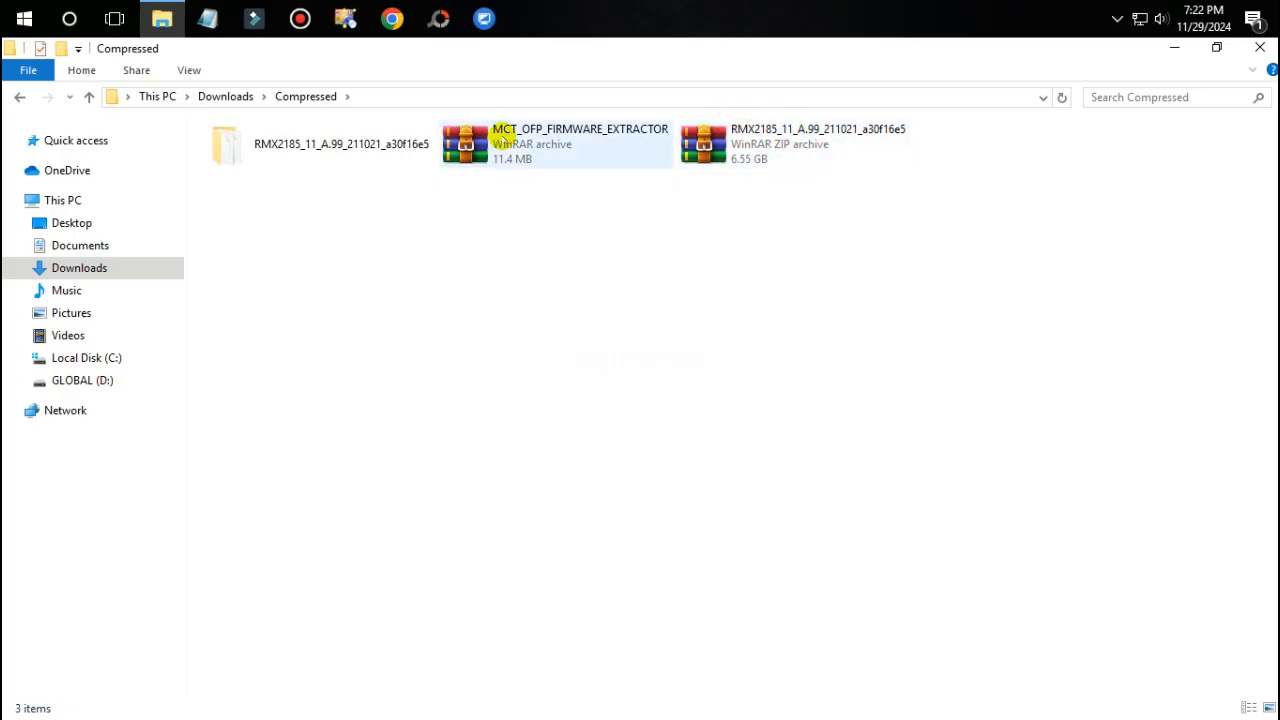
- Look through the files in the RMX2185_11_A.99_211021_a30f16e5 firmware folder and return to the Compressed folder
double_click(262, 145)
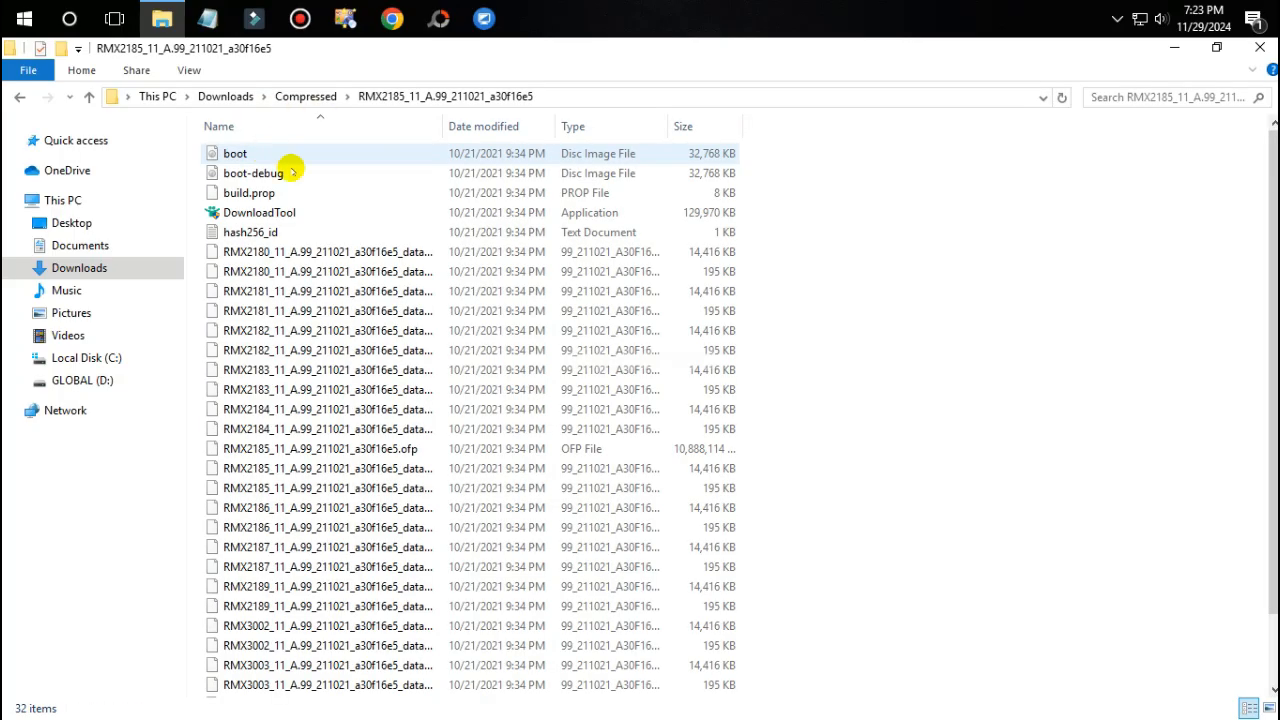
mouse_move(1272, 187)
mouse_down()
mouse_move(1272, 258)
mouse_move(1272, 194)
mouse_up()
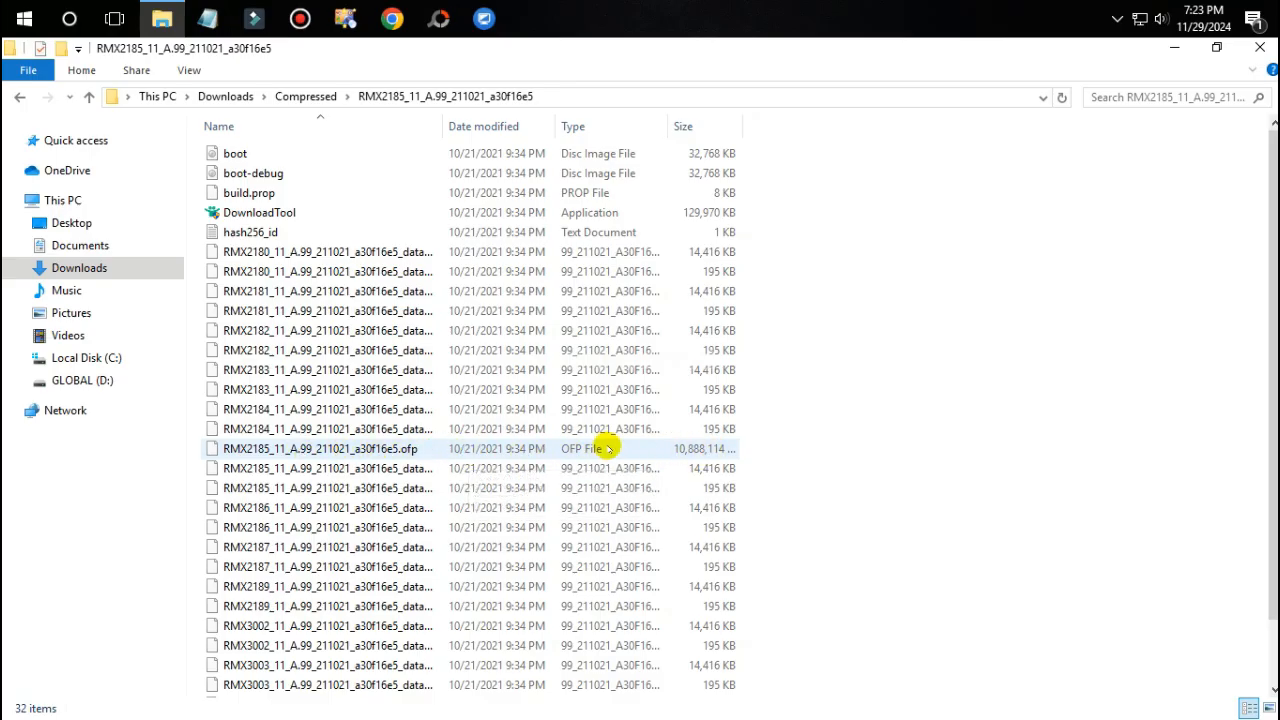
click(300, 96)
click(437, 271)
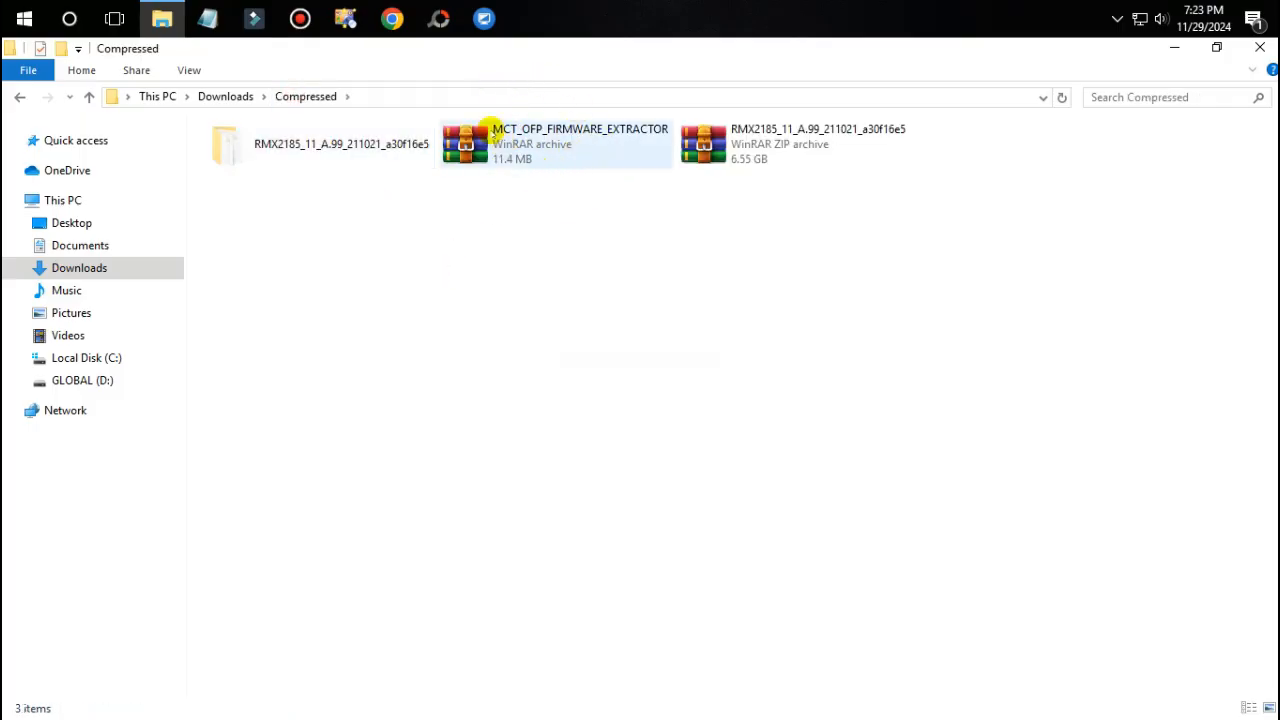
click(598, 135)
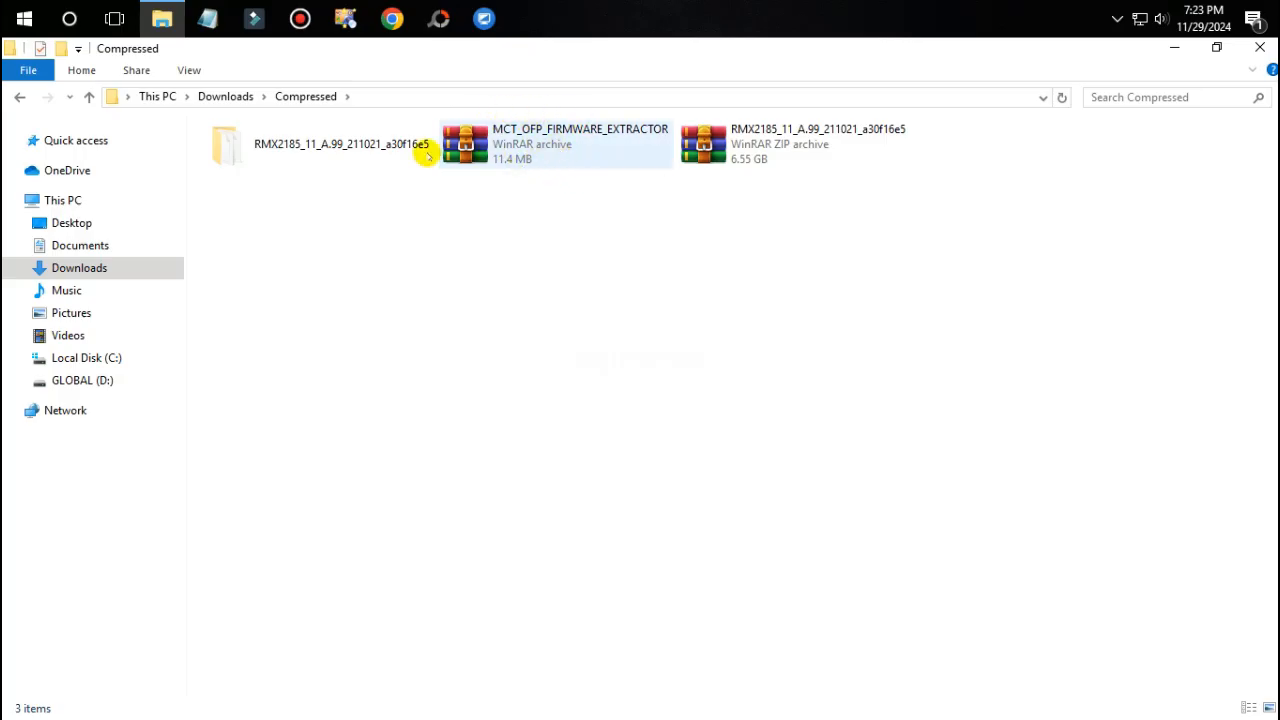
- Turn off Real-time protection and Cloud-based Protection in the Windows Defender settings
click(24, 20)
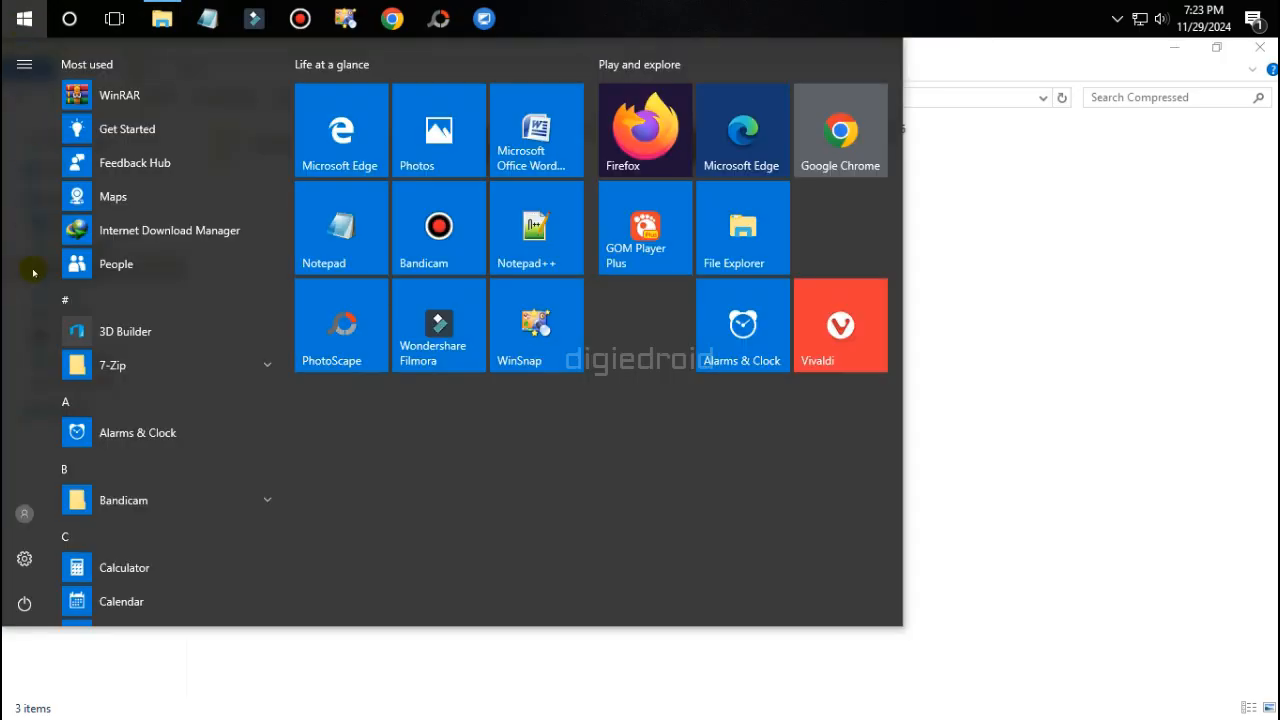
click(24, 562)
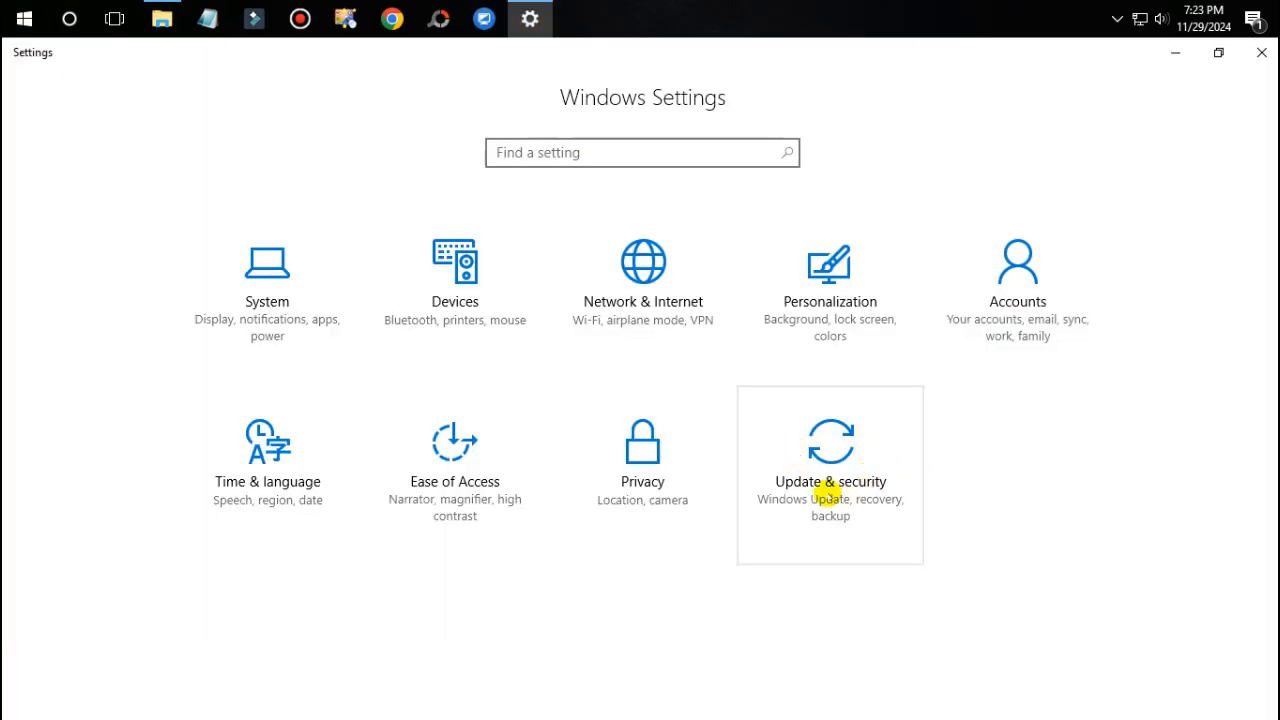
click(835, 480)
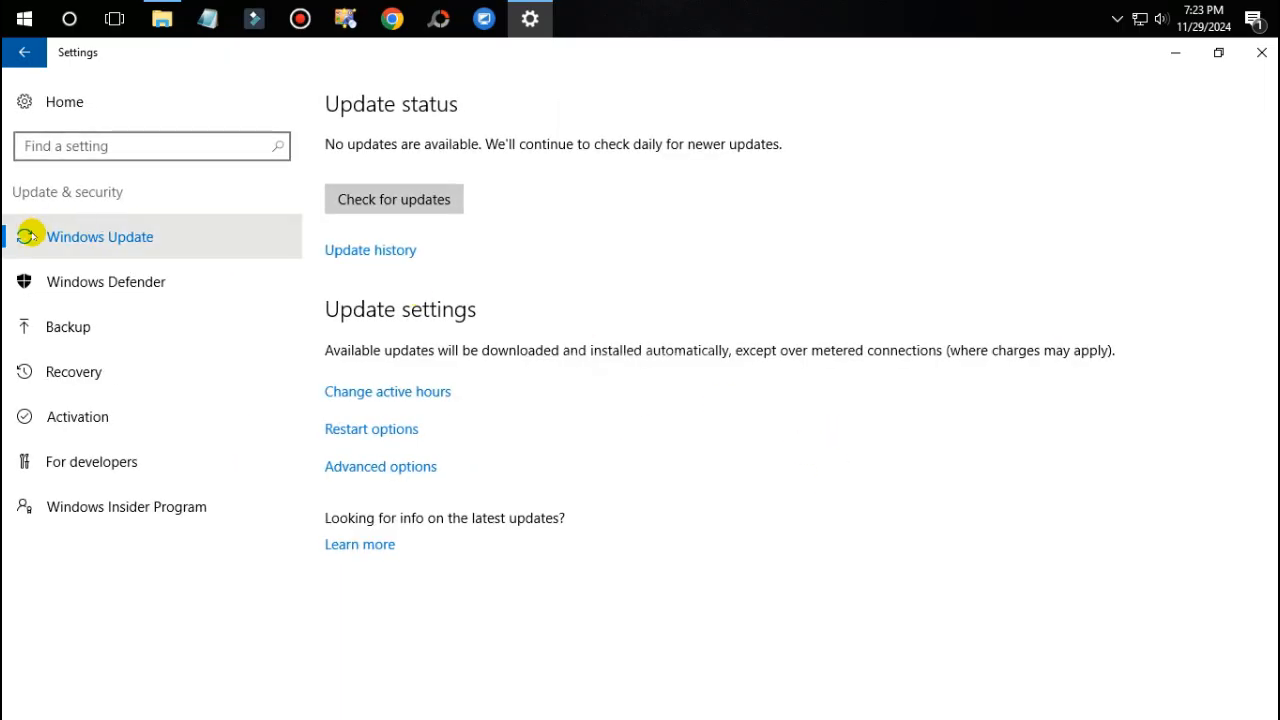
click(118, 281)
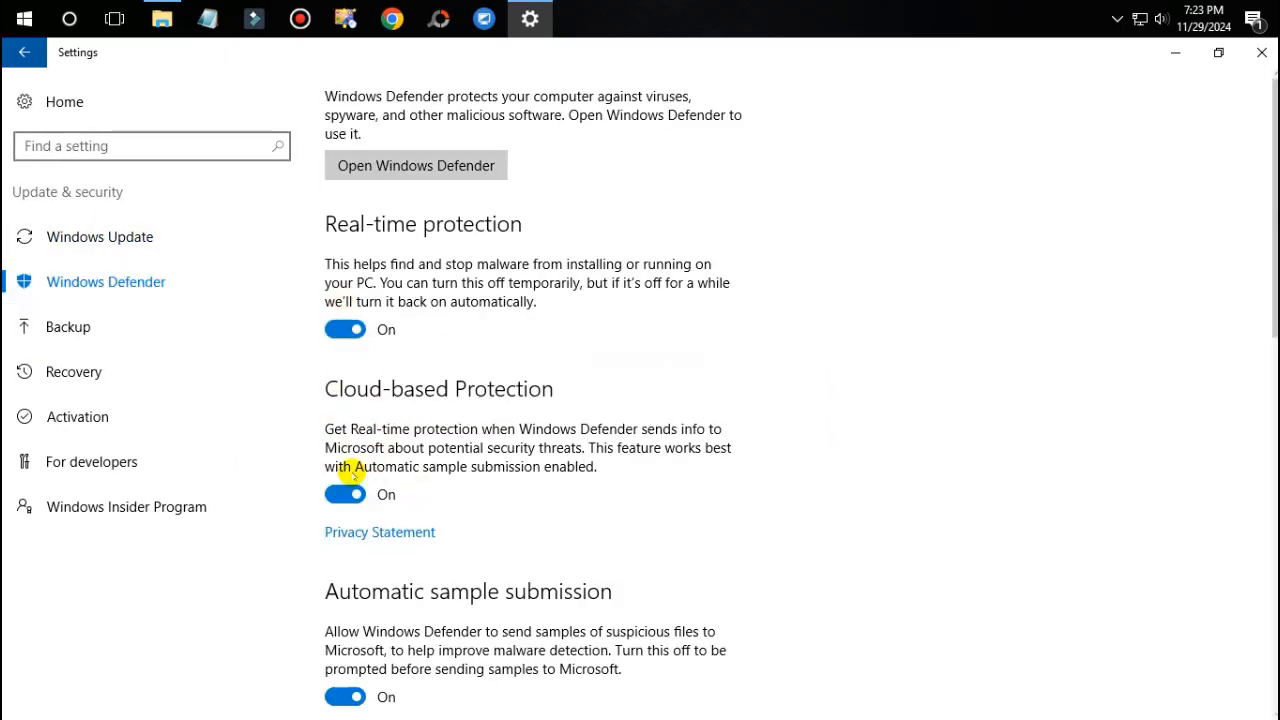
click(334, 330)
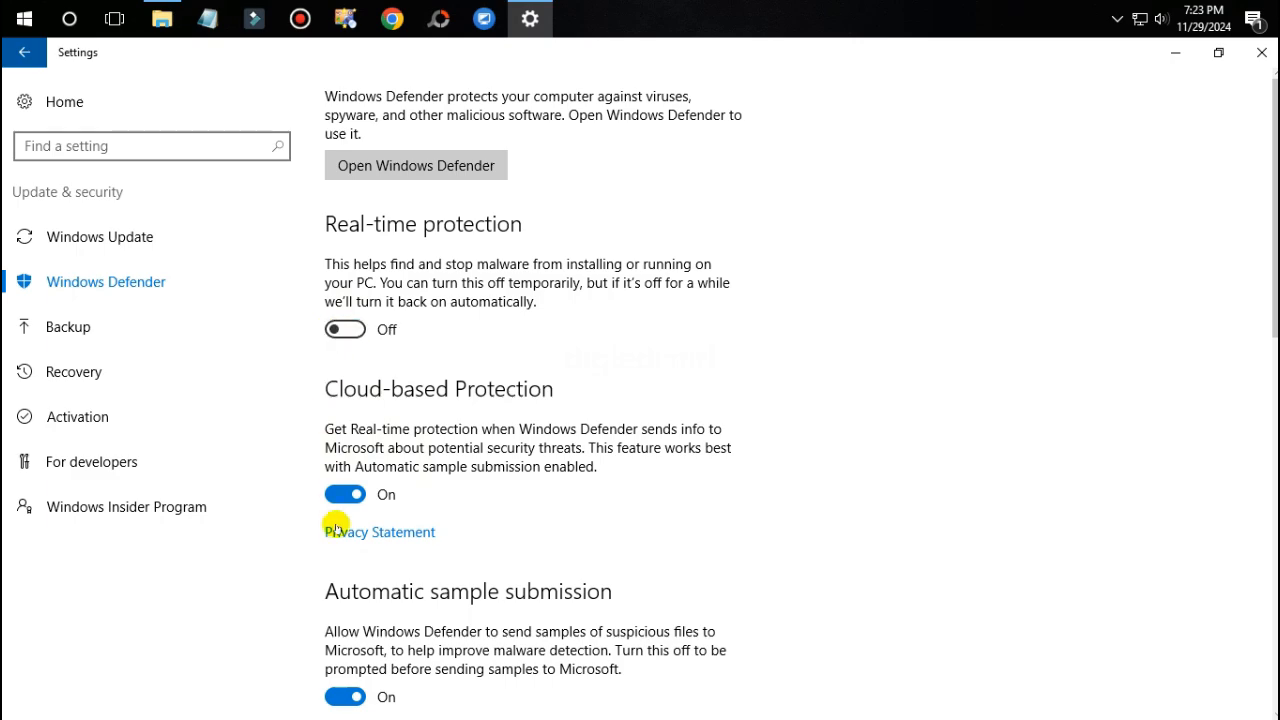
click(338, 494)
scroll(1266, 210, down, 5)
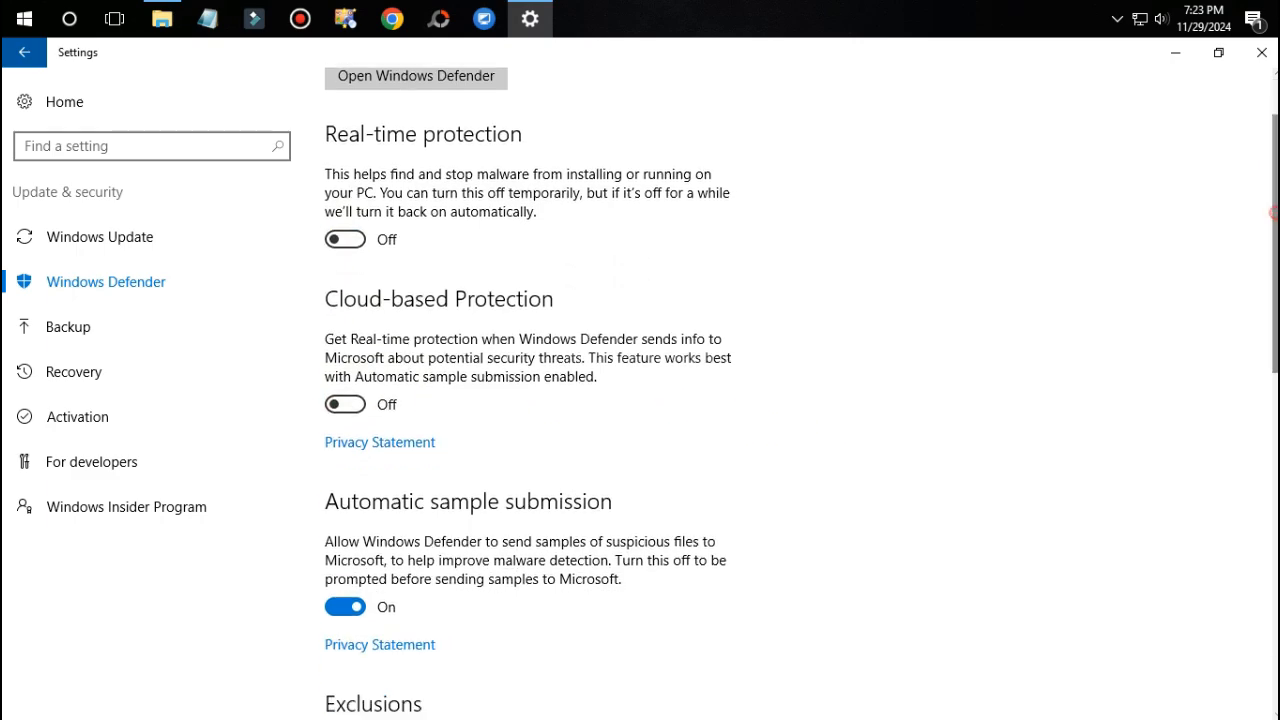
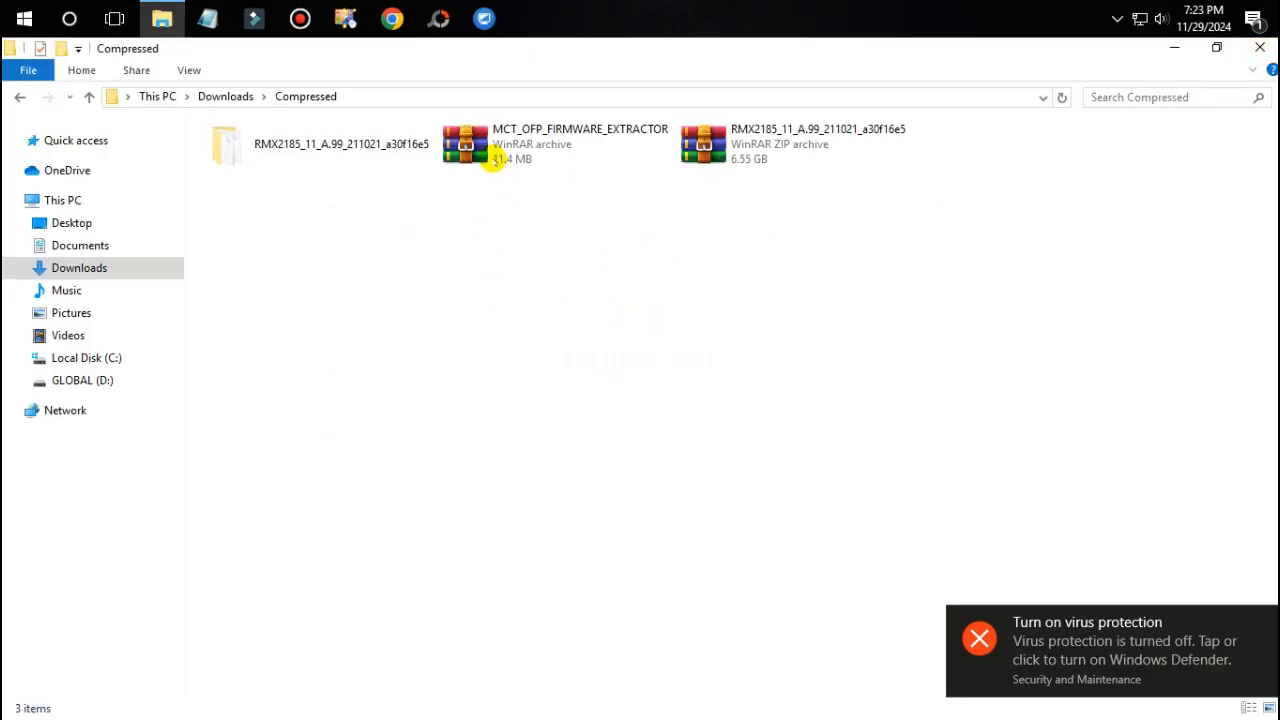
- Extract the MCT_OFP_FIRMWARE_EXTRACTOR archive into the current Compressed folder
right_click(505, 142)
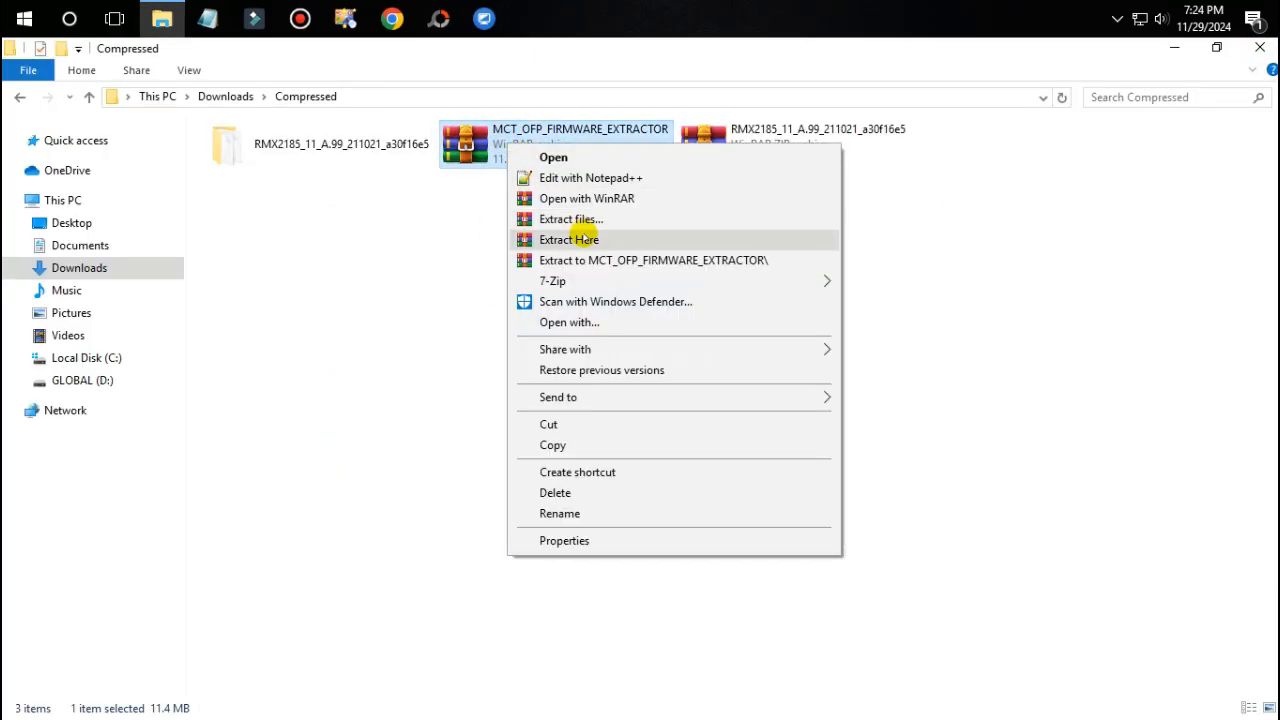
click(582, 239)
click(584, 234)
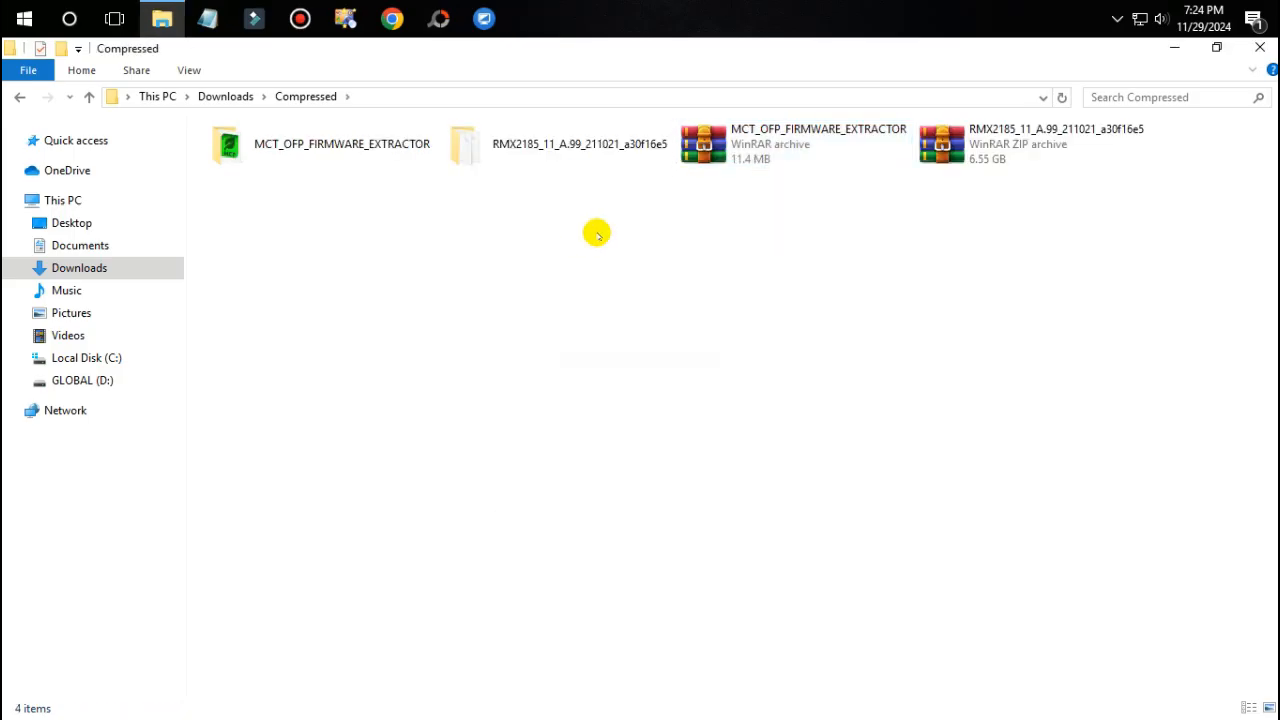
- Run mct_ofp_extractor as administrator from the extracted MCT_OFP_FIRMWARE_EXTRACTOR folder and close the File Explorer window
double_click(290, 146)
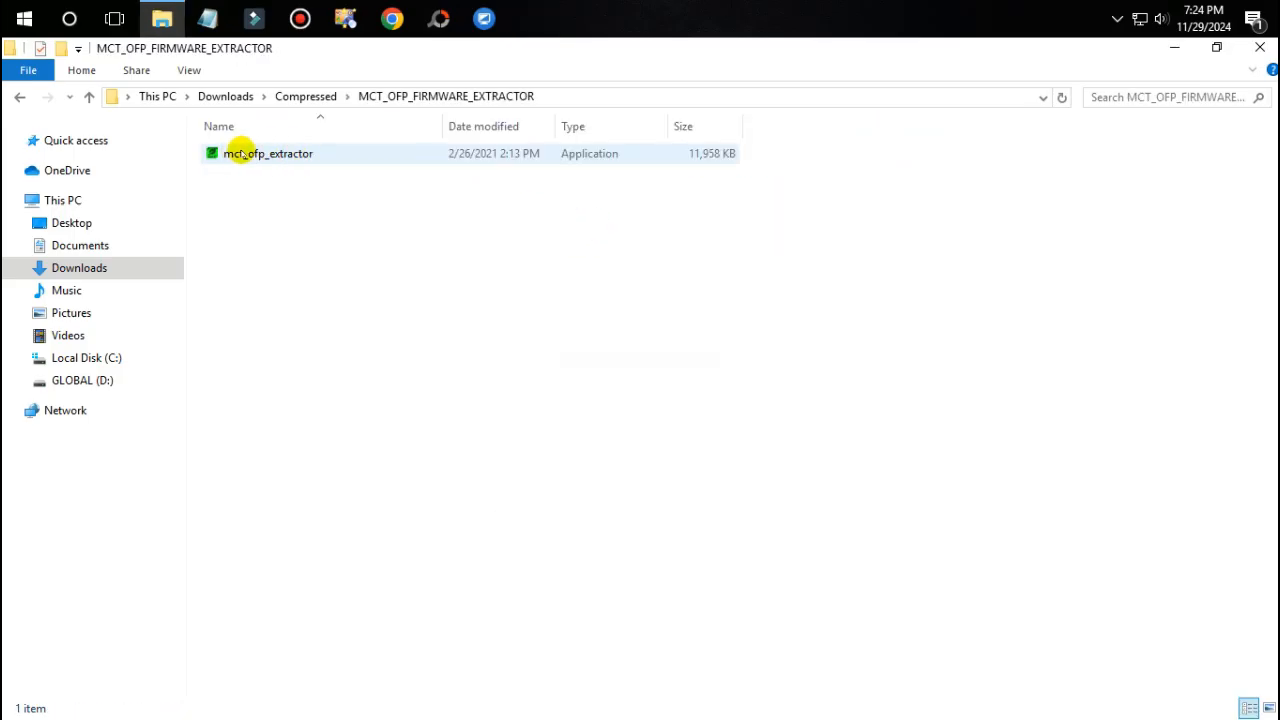
click(267, 152)
right_click(267, 152)
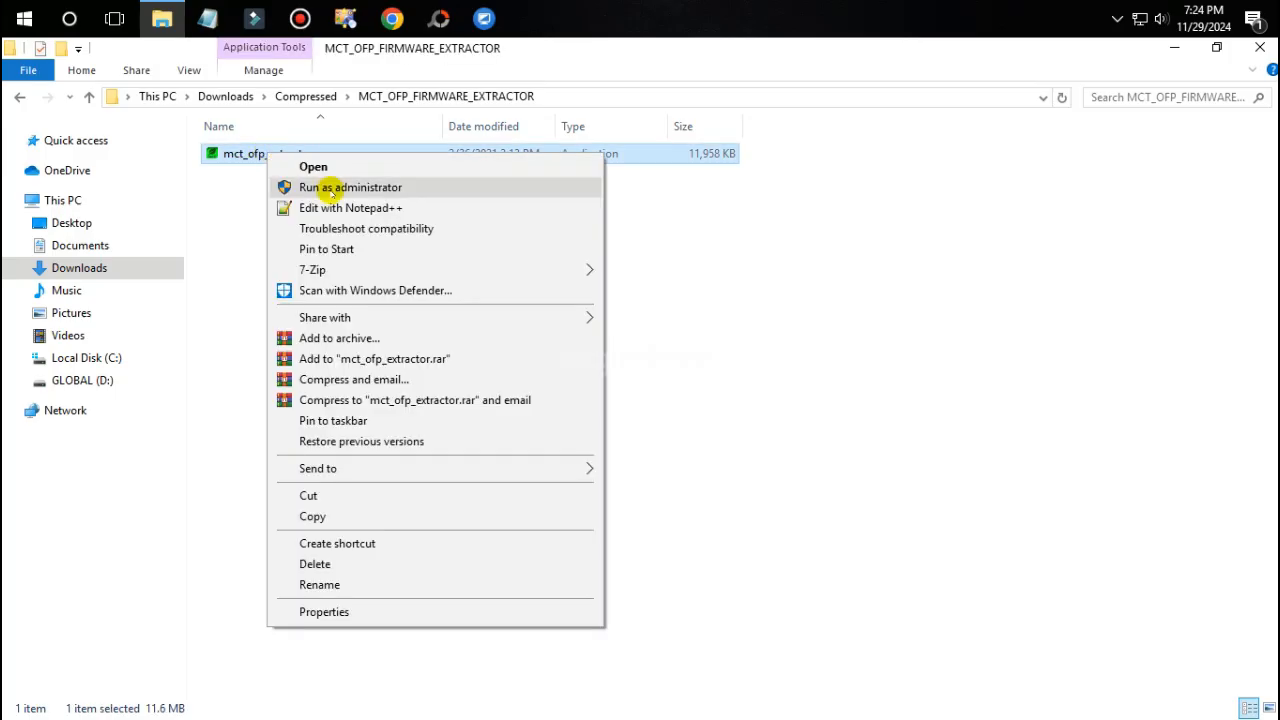
click(329, 187)
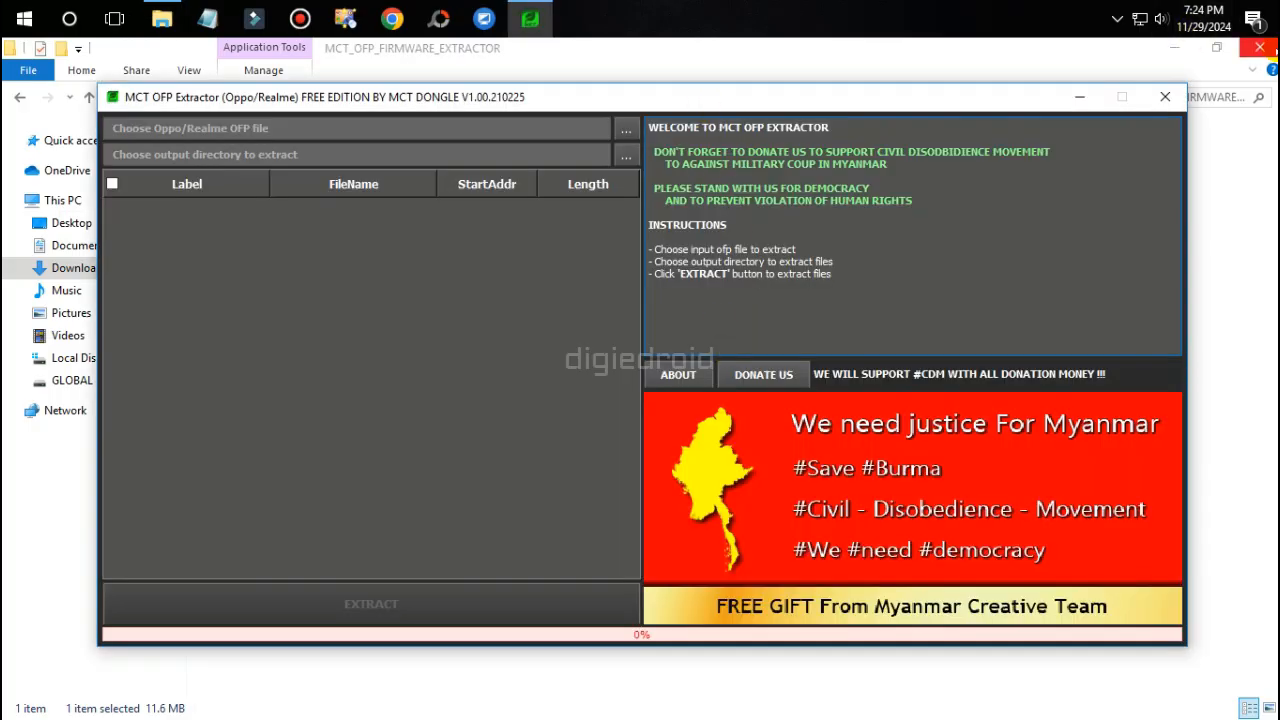
click(1259, 47)
mouse_move(716, 99)
mouse_down()
mouse_move(710, 80)
mouse_move(731, 80)
mouse_move(728, 98)
mouse_up()
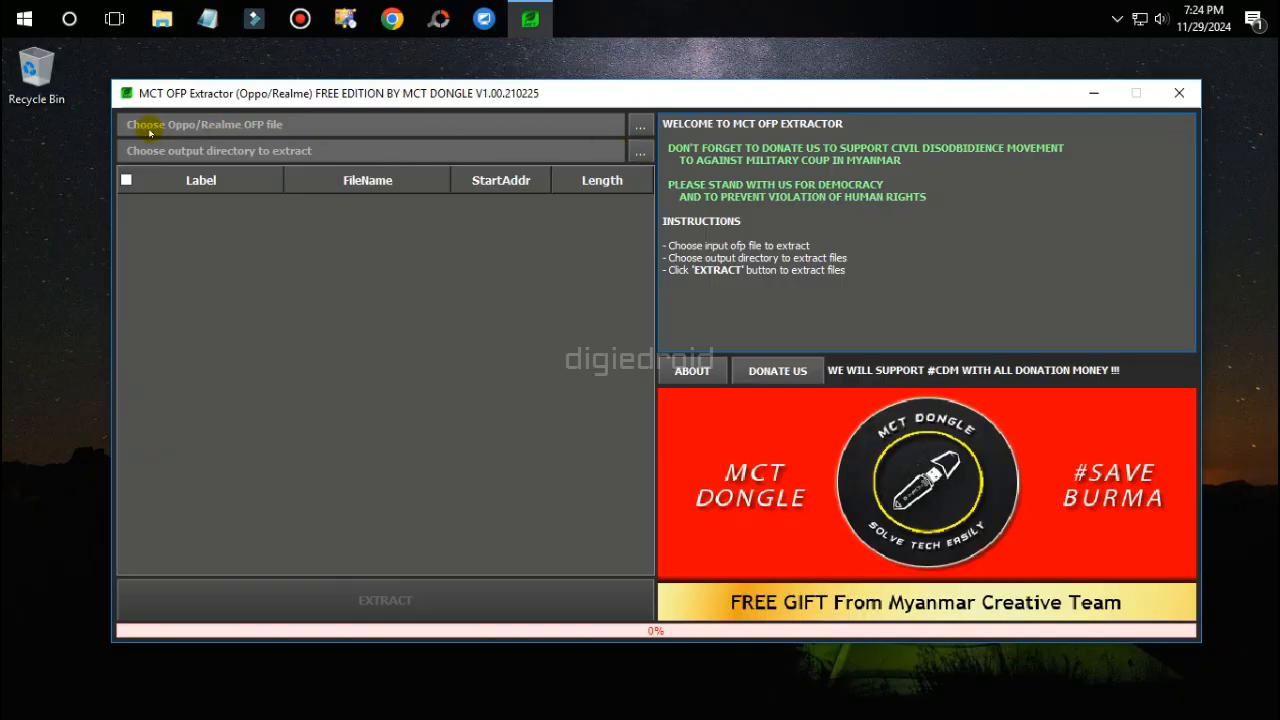
- Load RMX2185_11_A.99_211021_a30f16e5.ofp from the firmware folder in Downloads > Compressed as the input OFP file
click(640, 127)
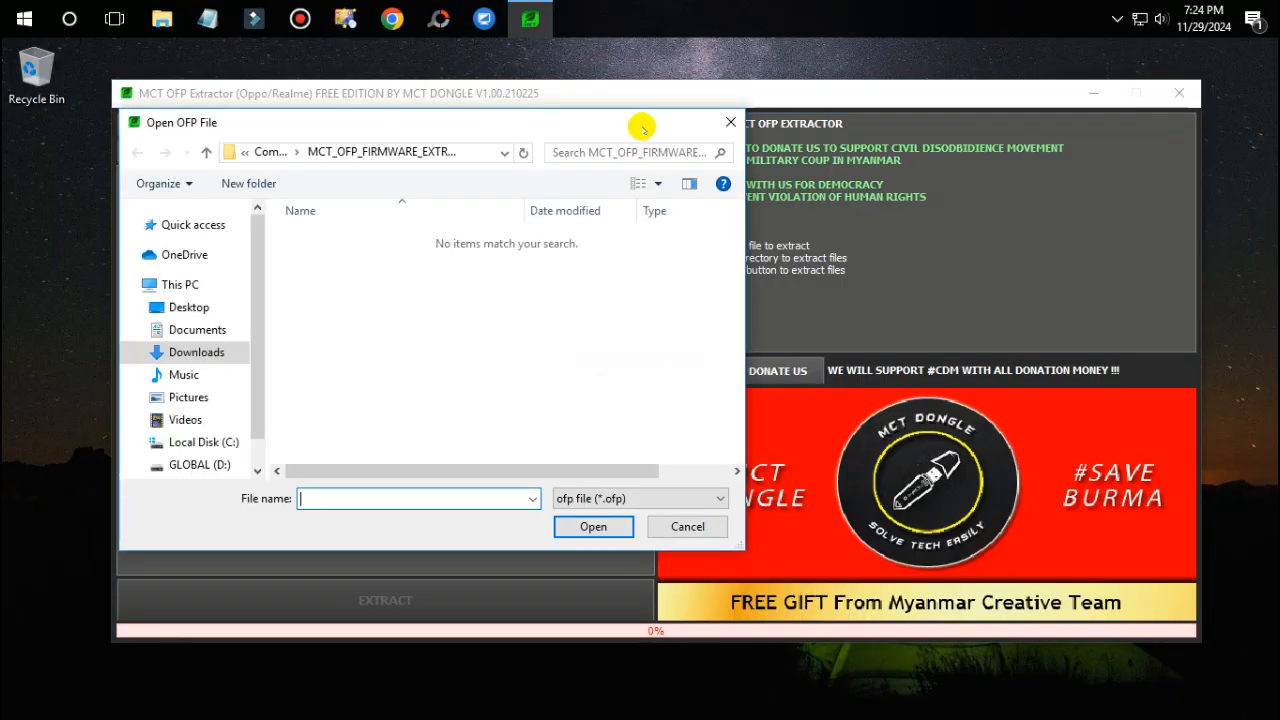
click(222, 352)
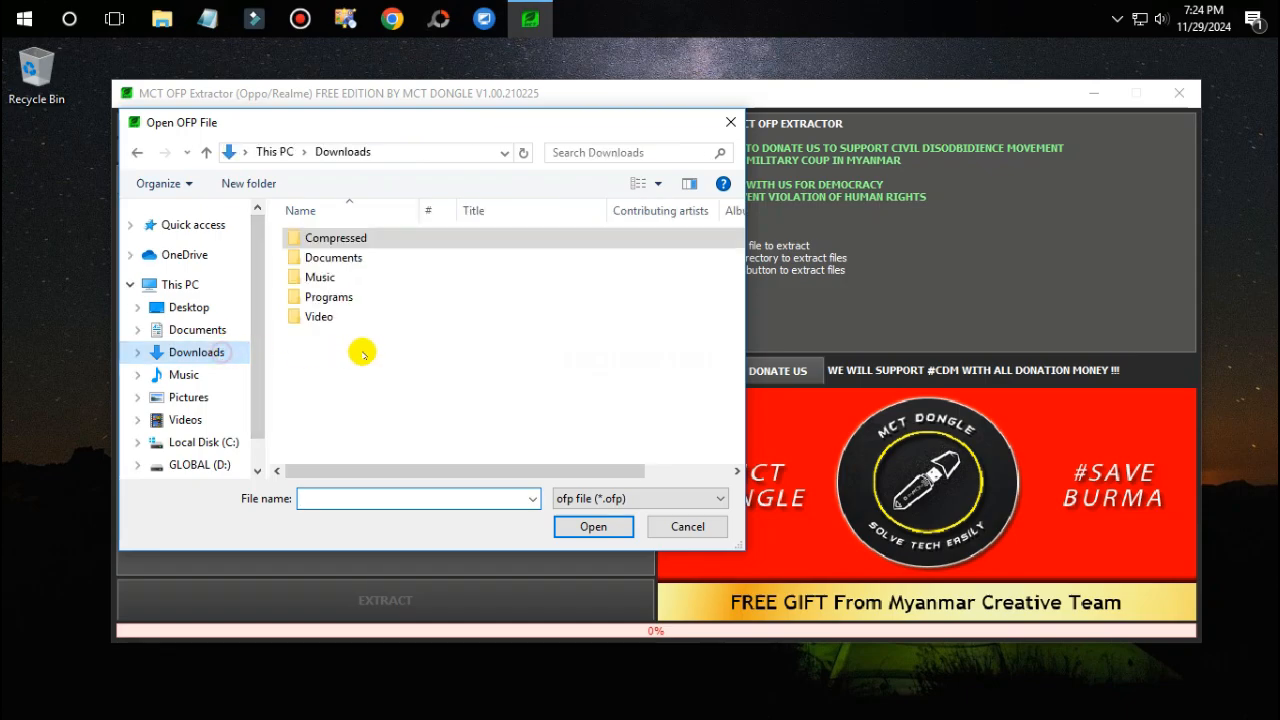
double_click(344, 236)
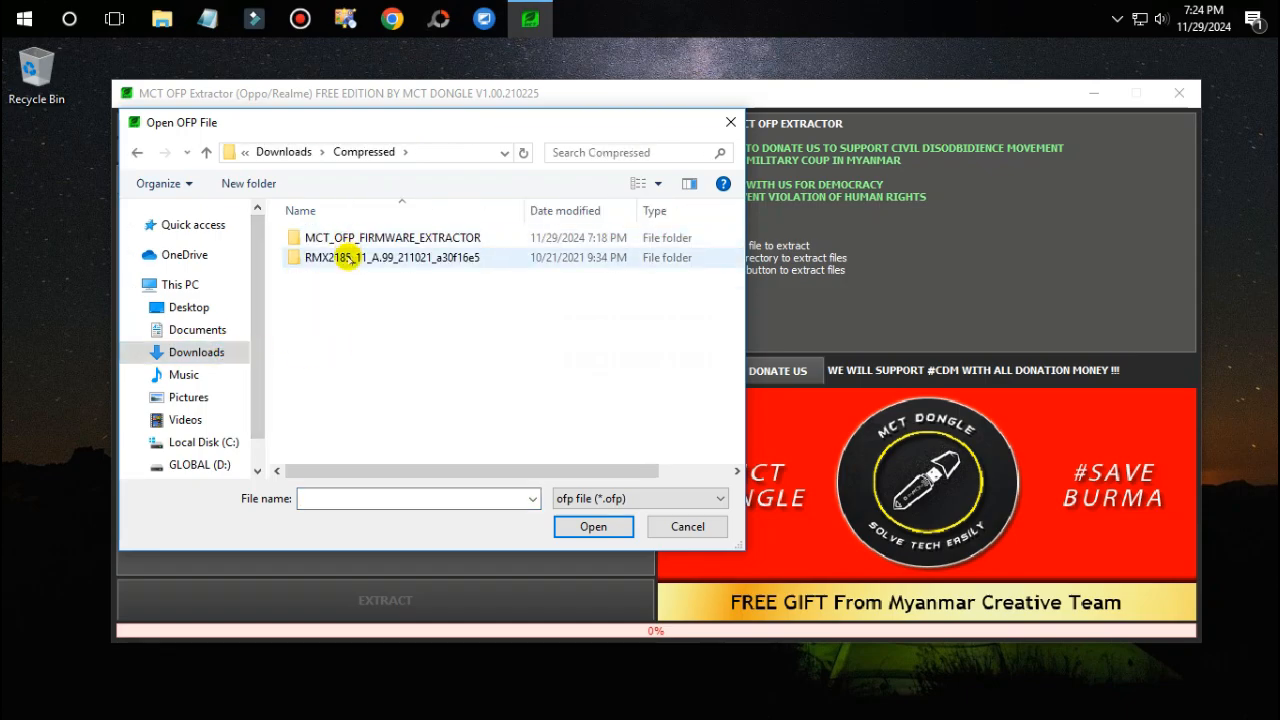
click(344, 257)
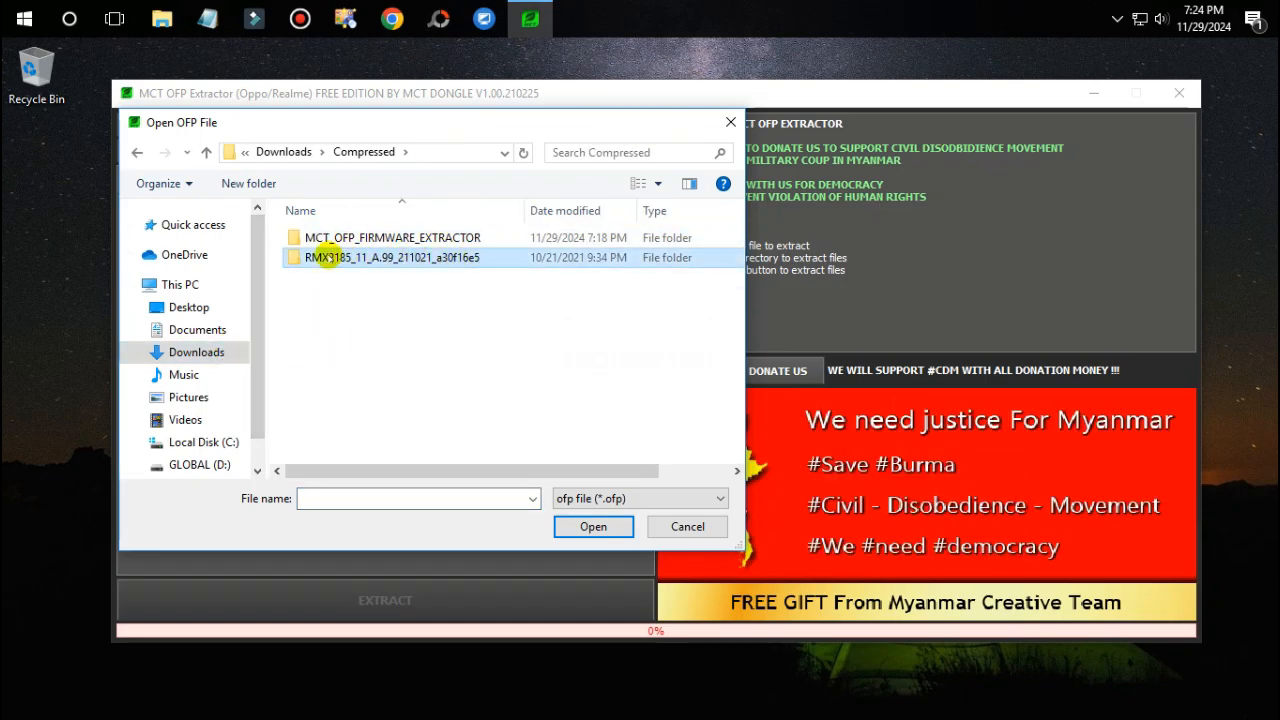
double_click(396, 257)
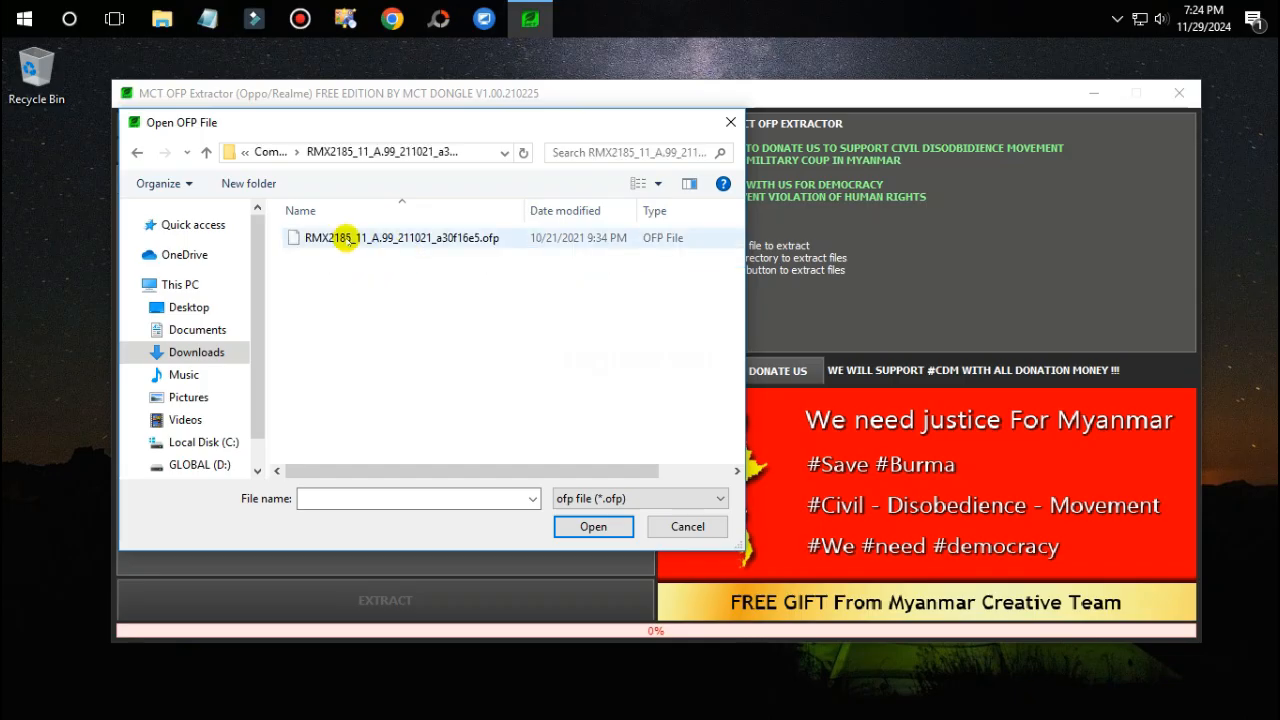
click(345, 237)
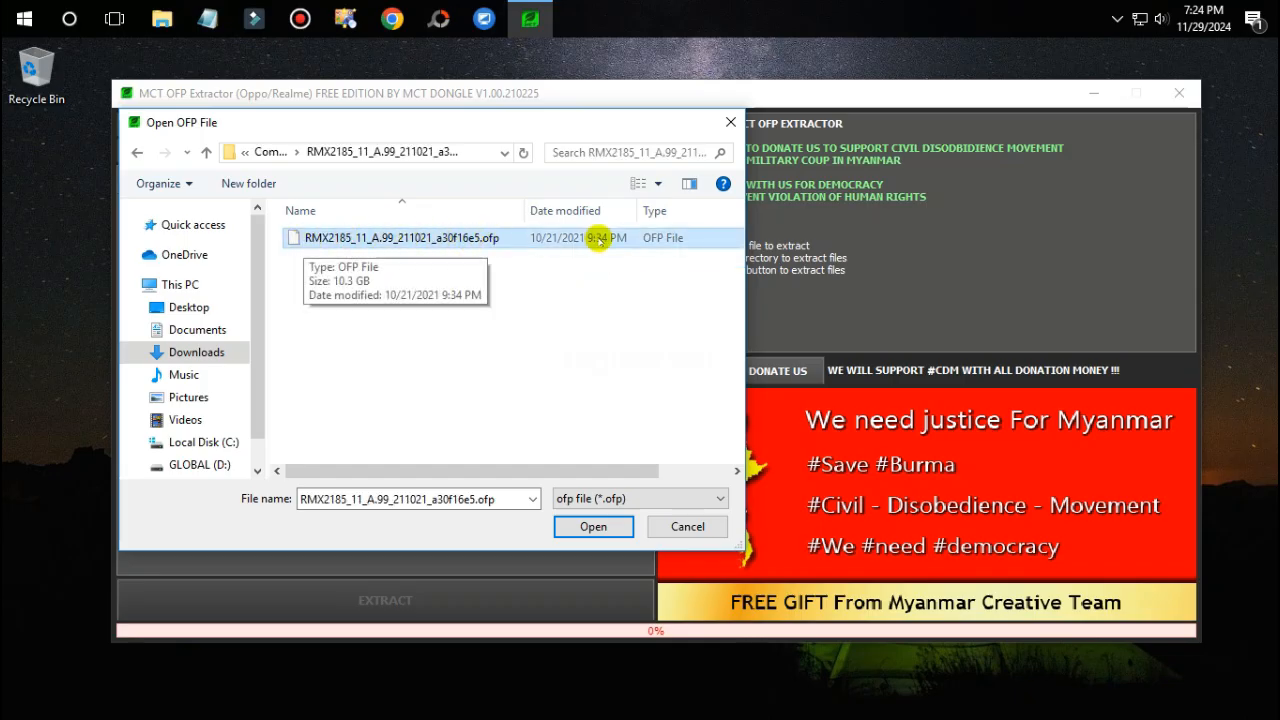
drag(594, 469, 714, 468)
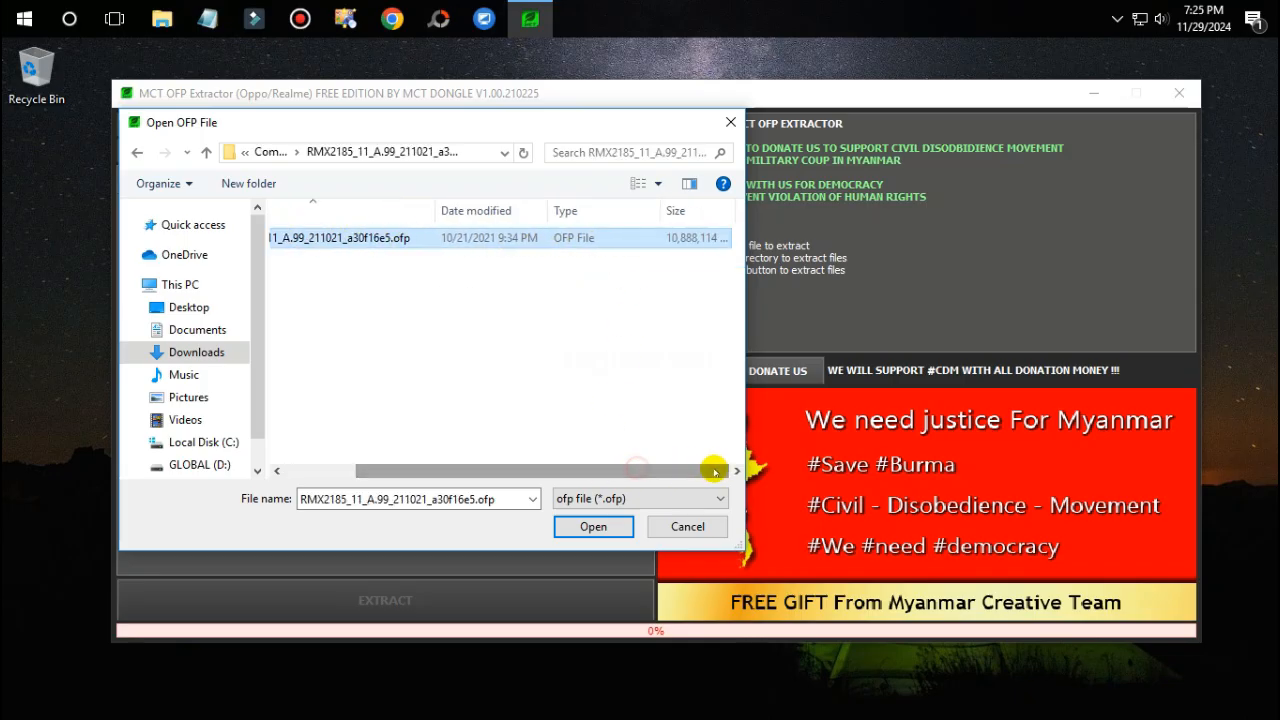
drag(634, 468, 468, 466)
click(585, 526)
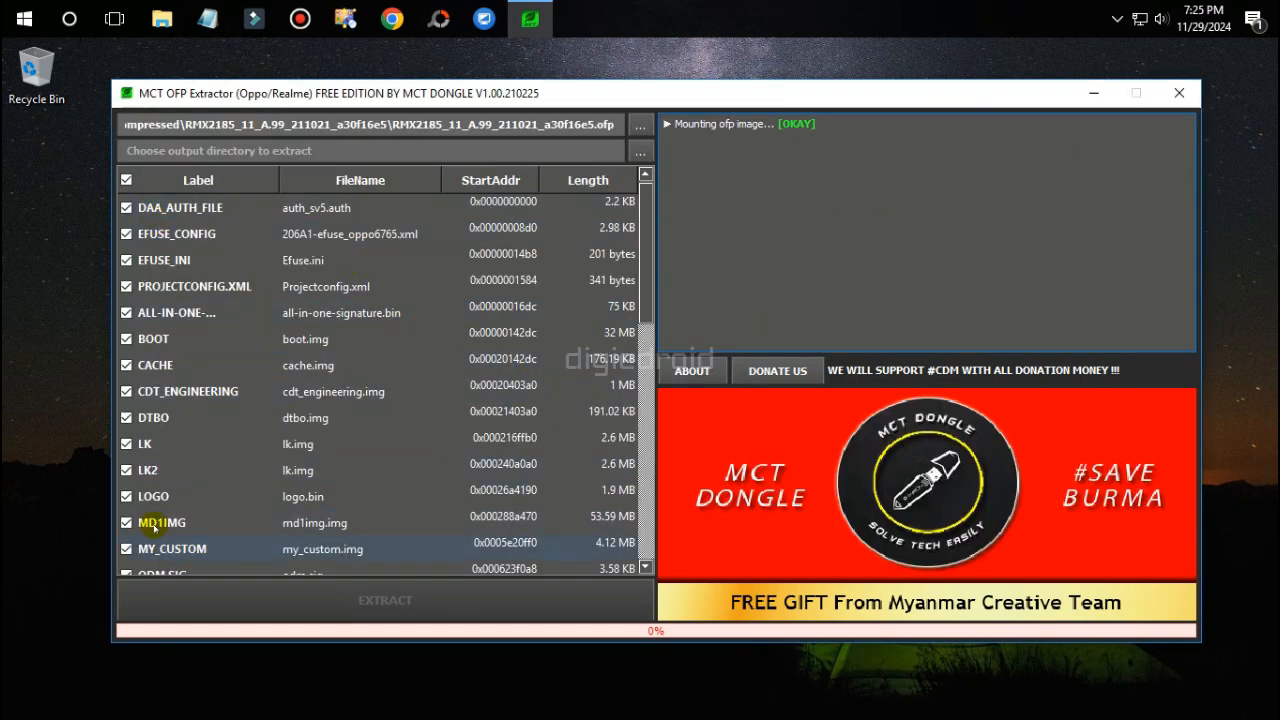
drag(643, 280, 655, 240)
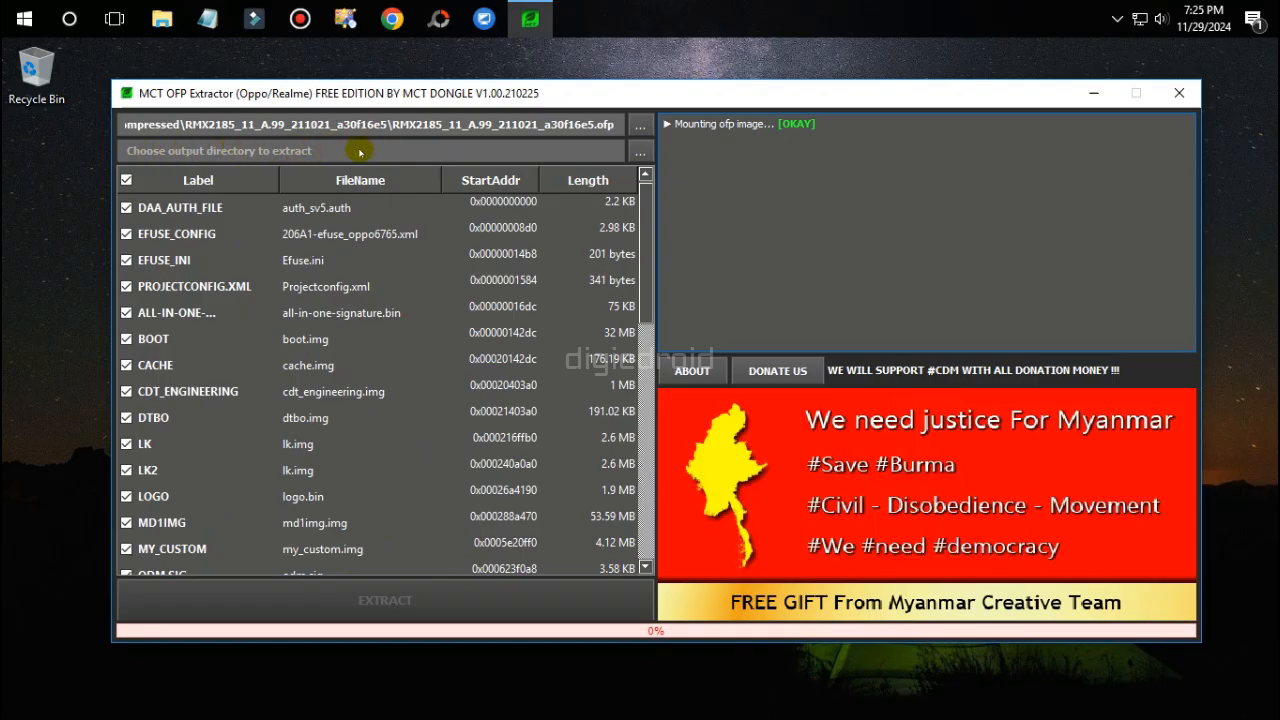
- While choosing the output directory, create a folder named SCATTER_FIRMWARE_REALME_C15_RMX2180_RMX2185 in Documents
click(640, 151)
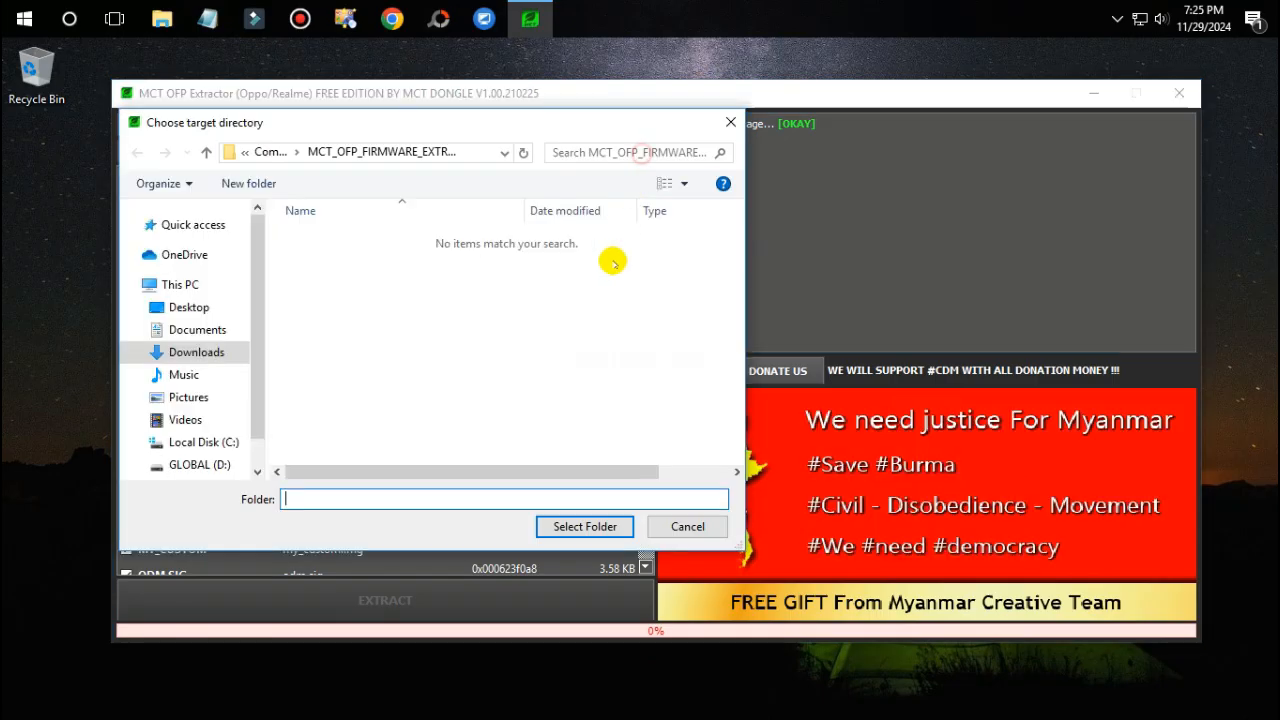
click(212, 333)
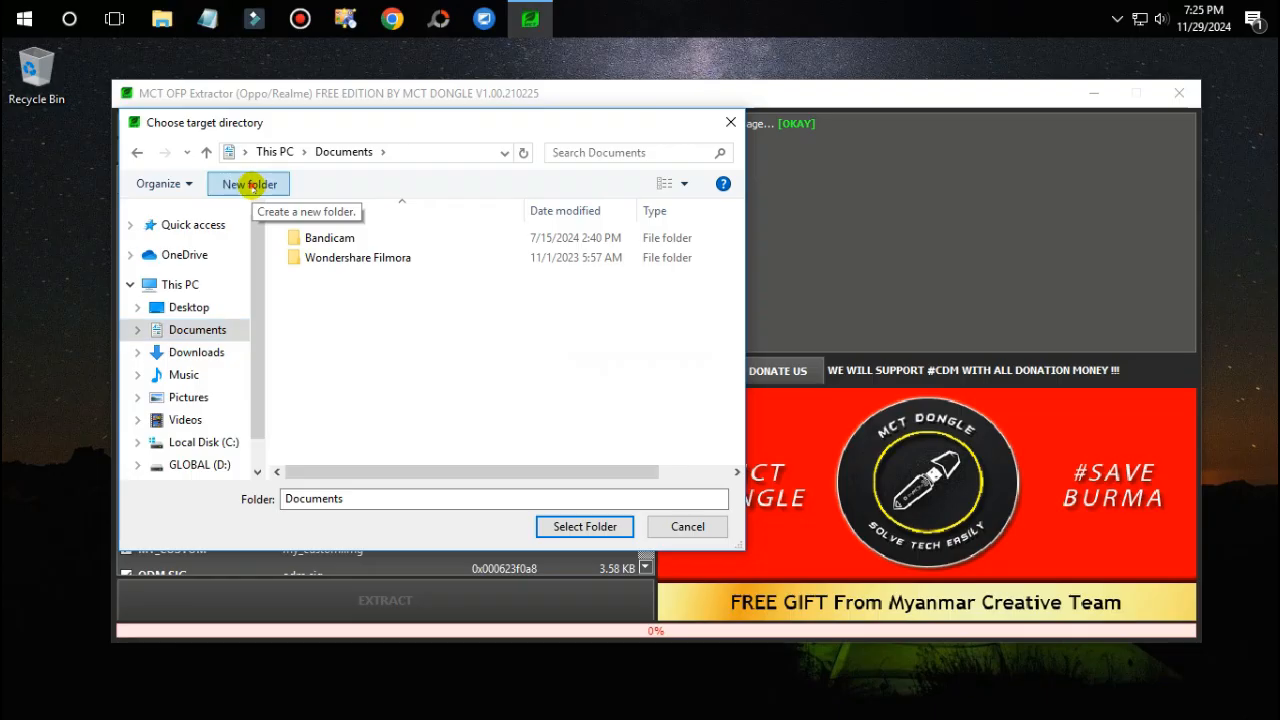
click(248, 183)
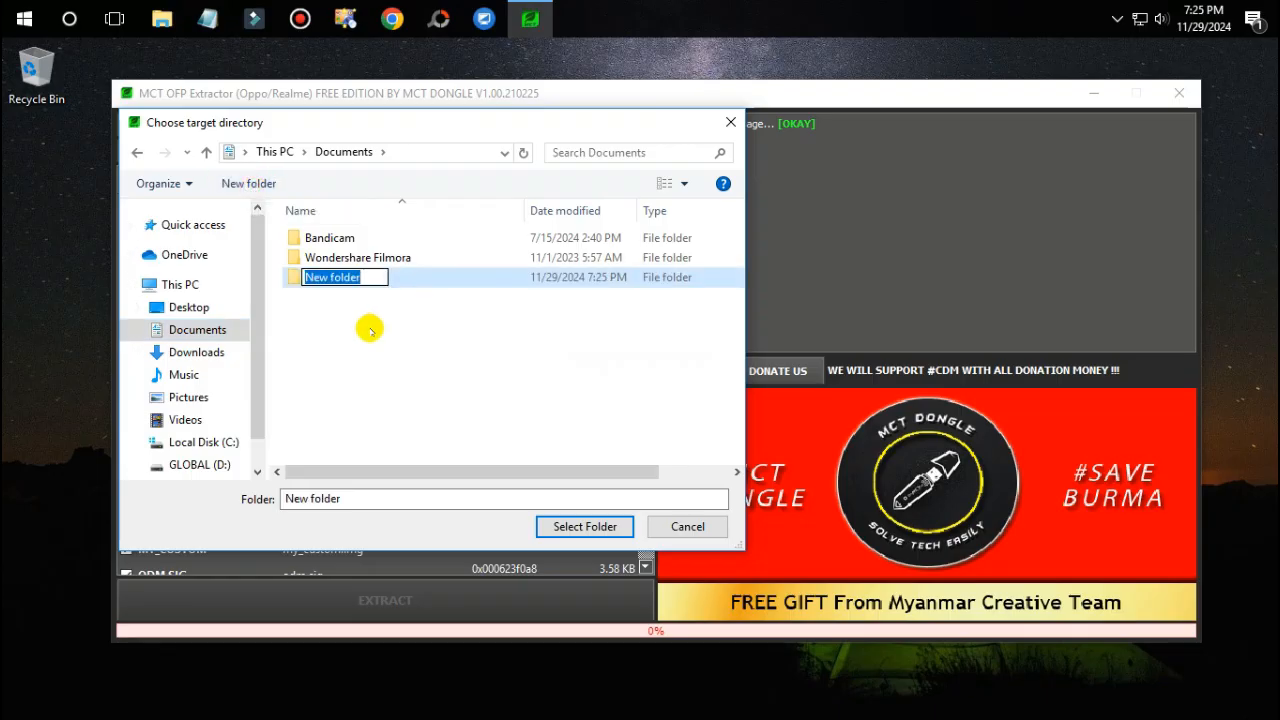
text(SCATTER_FIRMWARE_REALME_C15_RMX)
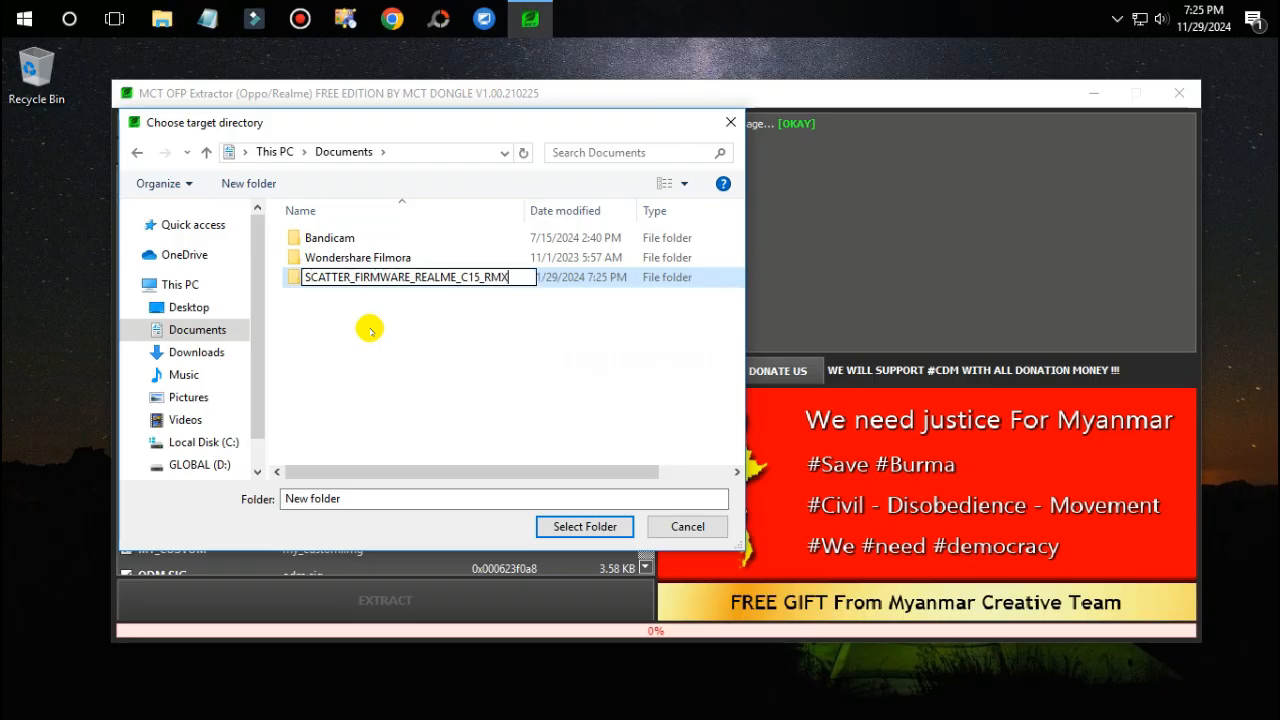
text(180_RMX2185)
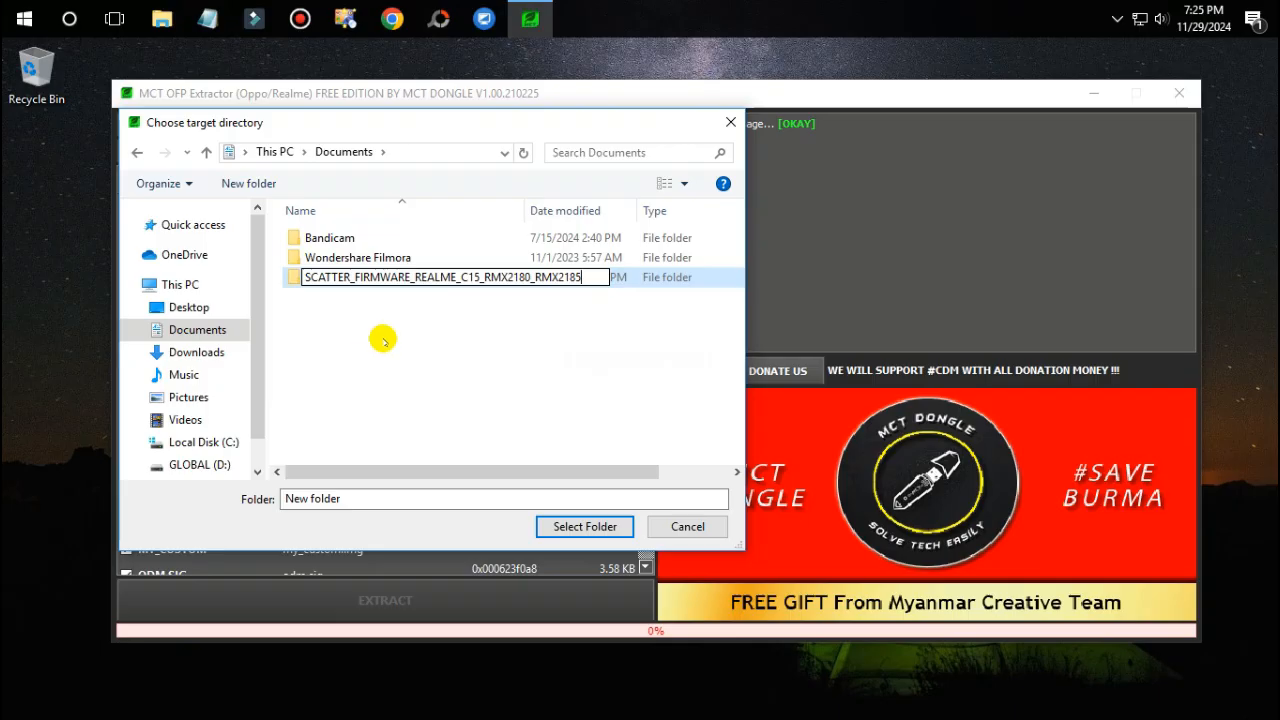
click(383, 340)
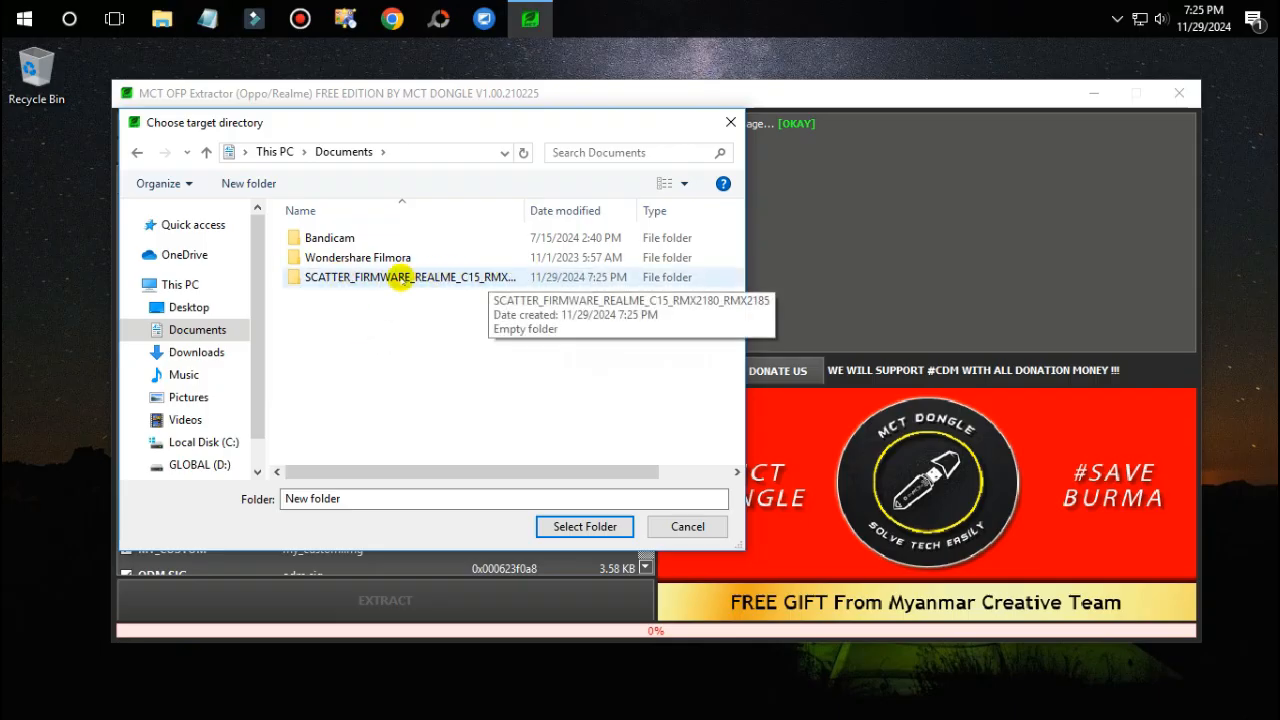
- Set Documents\SCATTER_FIRMWARE_REALME_C15_RMX2180_RMX2185 as the output directory and extract all listed partitions of the OFP file into it
double_click(399, 277)
click(580, 497)
drag(450, 498, 571, 499)
click(563, 498)
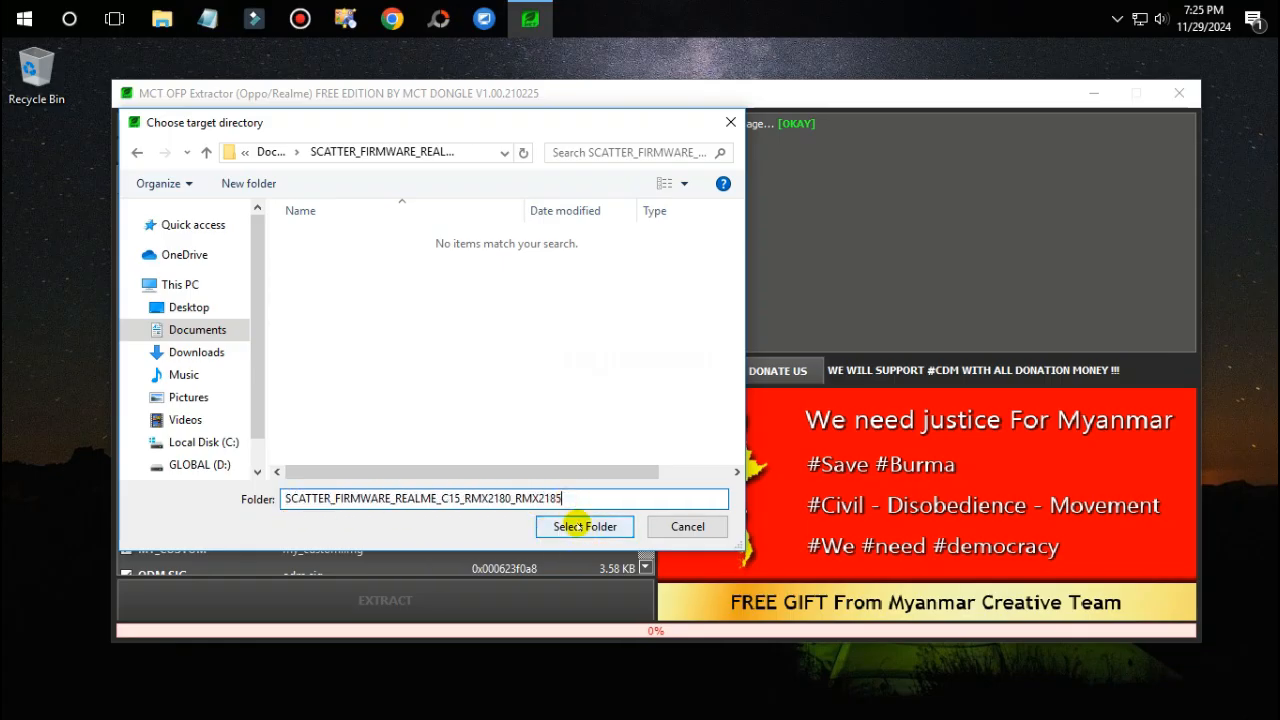
click(584, 526)
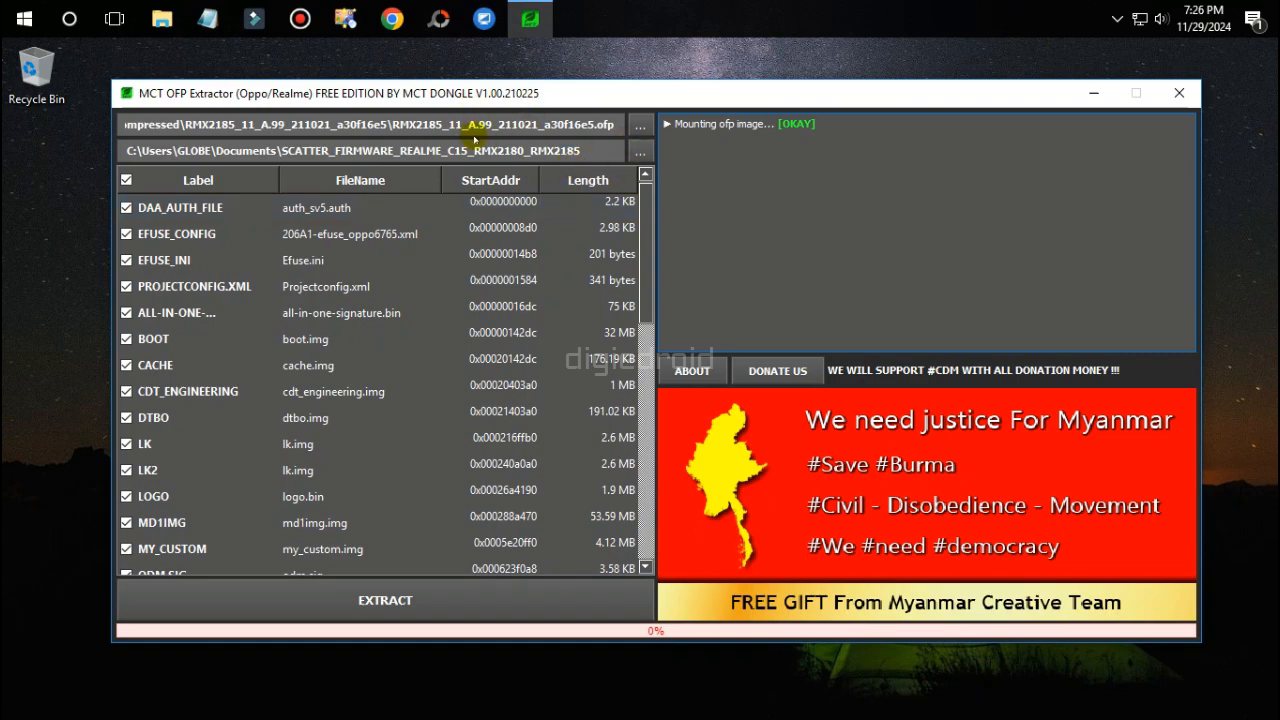
click(402, 600)
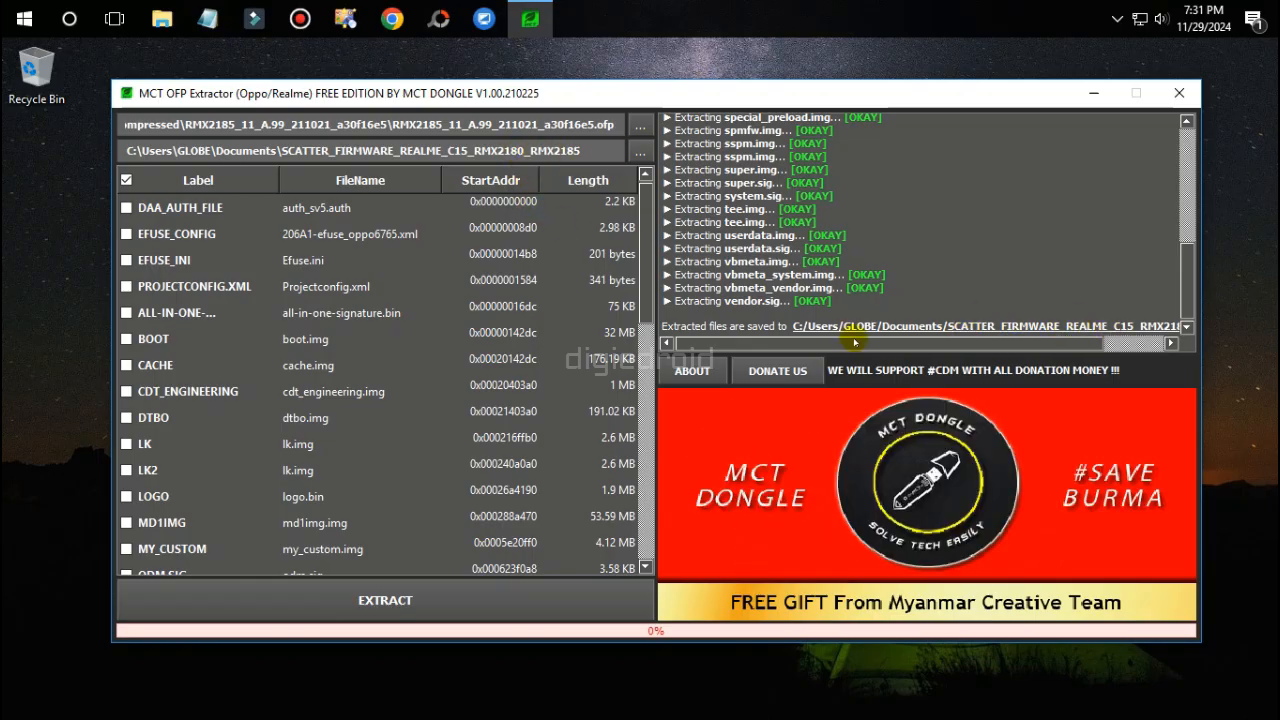
- Close MCT OFP Extractor and open the SCATTER_FIRMWARE_REALME_C15_RMX2180_RMX2185 folder from Documents in File Explorer
click(1180, 93)
click(163, 19)
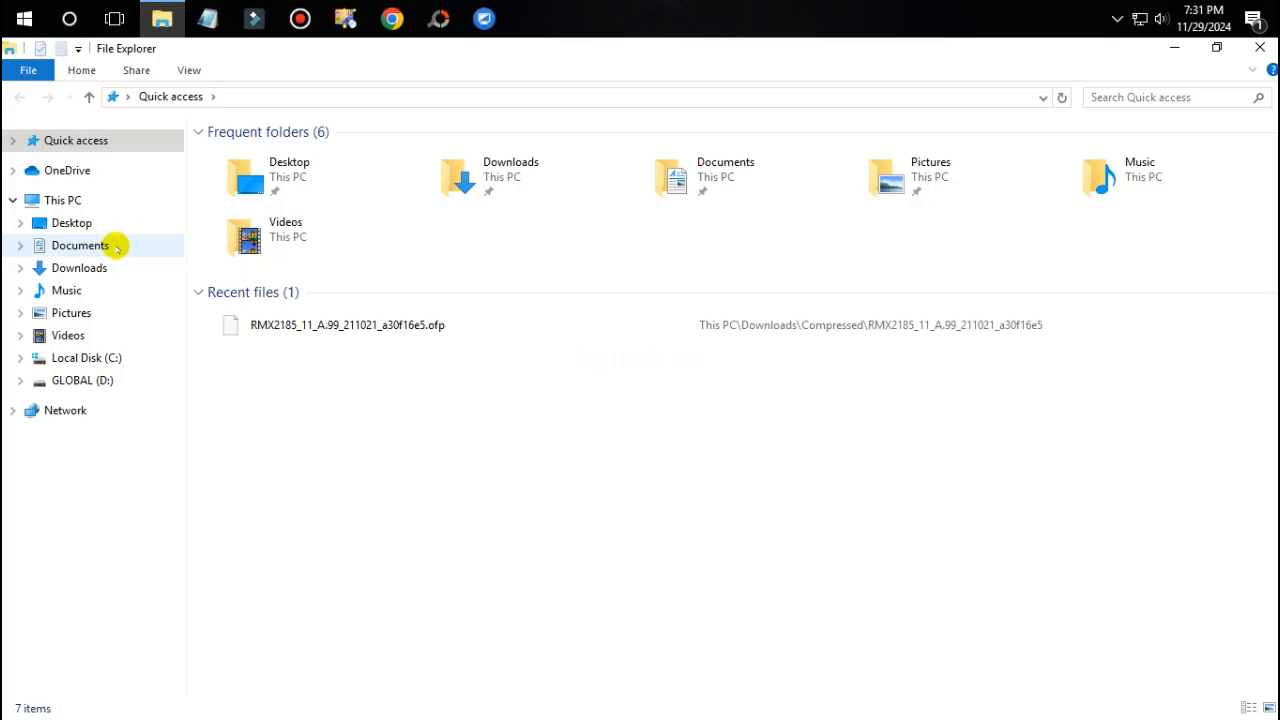
click(105, 246)
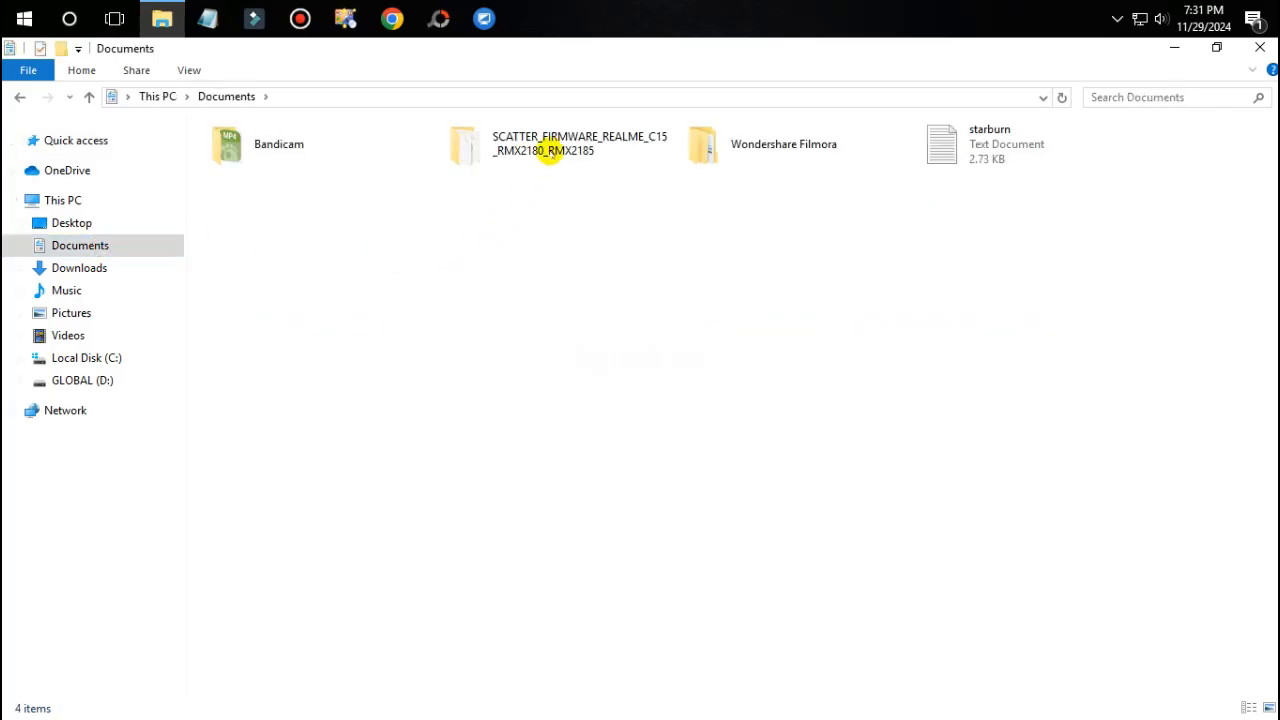
click(541, 157)
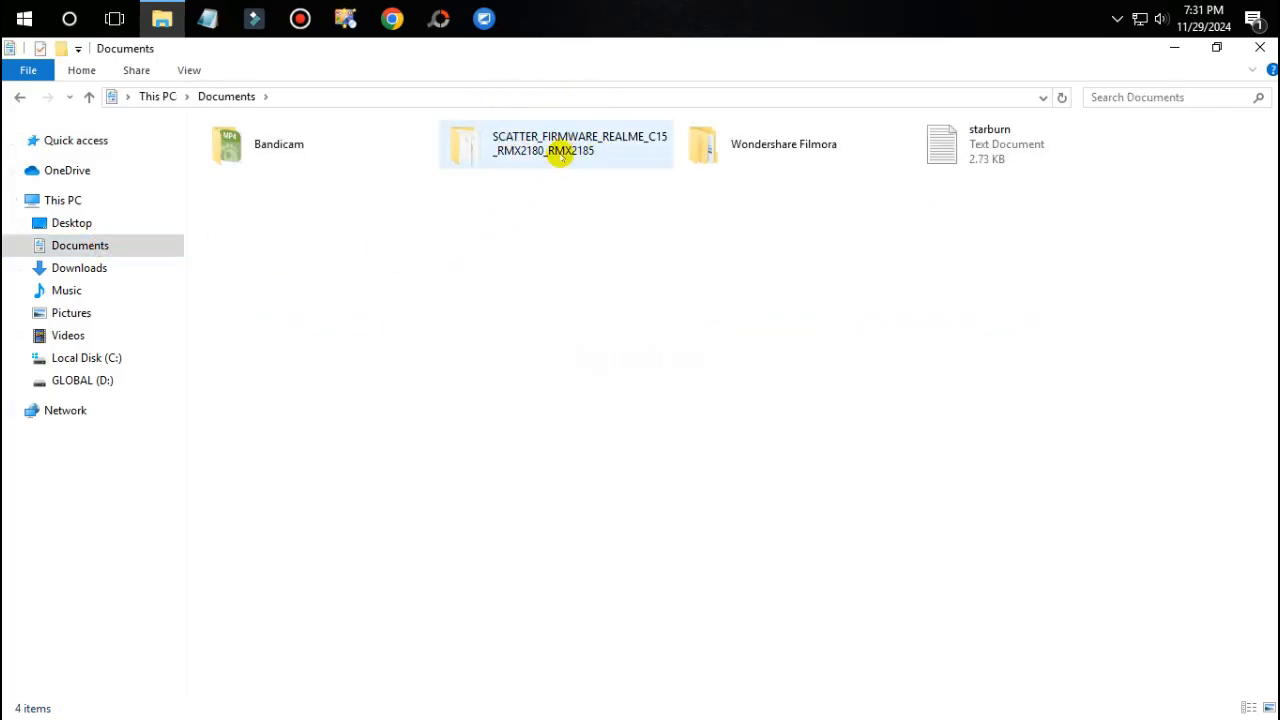
double_click(528, 160)
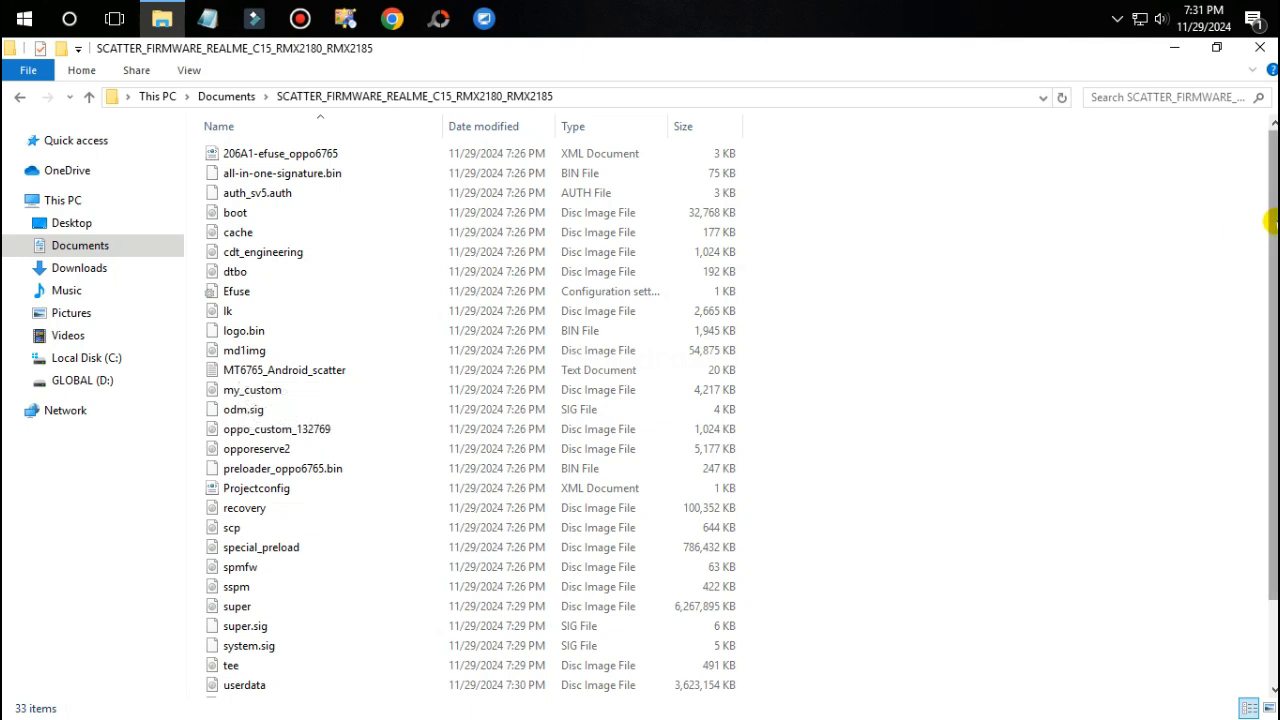
- Look through the extracted scatter firmware files in the folder and close the File Explorer window
drag(1273, 222, 1277, 303)
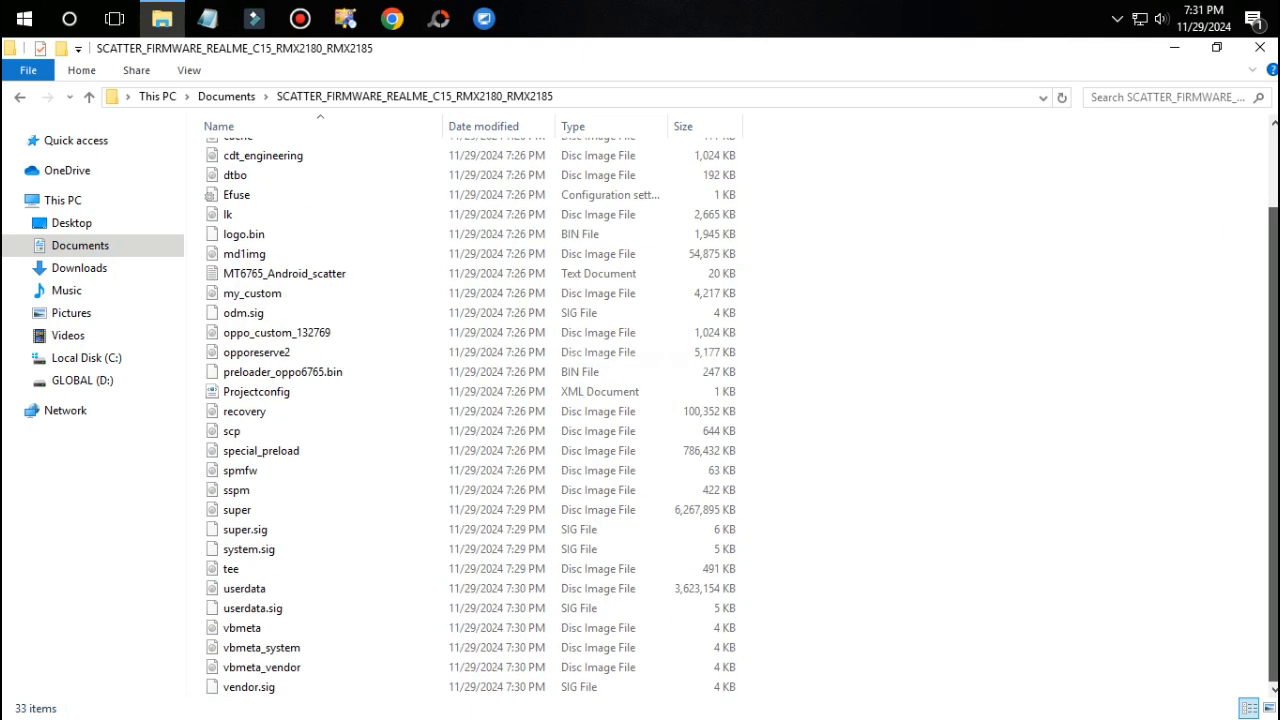
drag(1272, 250, 1266, 177)
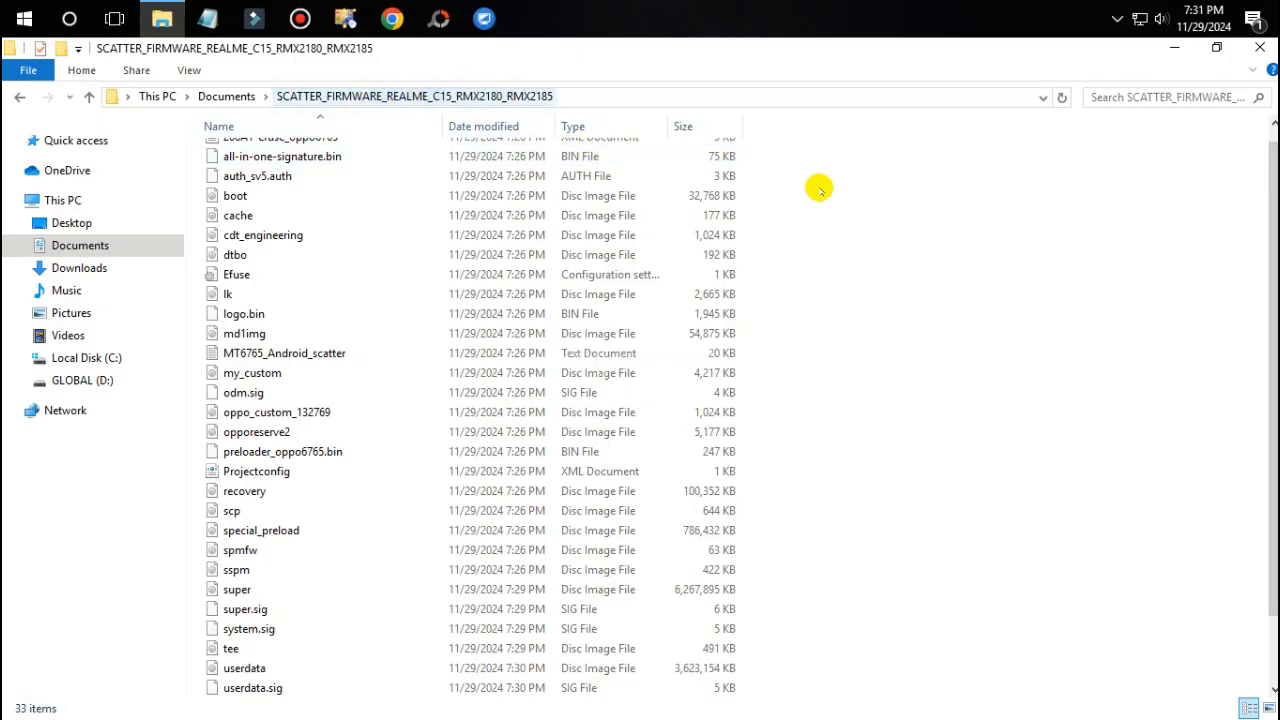
click(1259, 48)
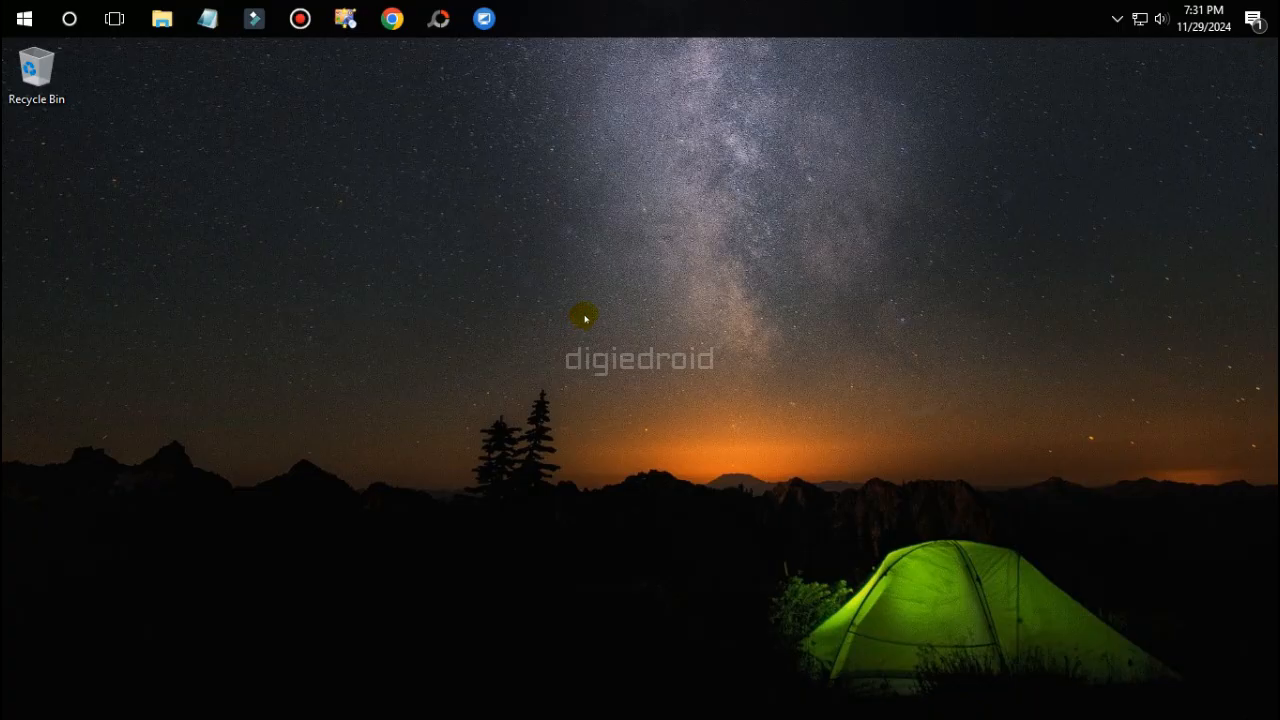